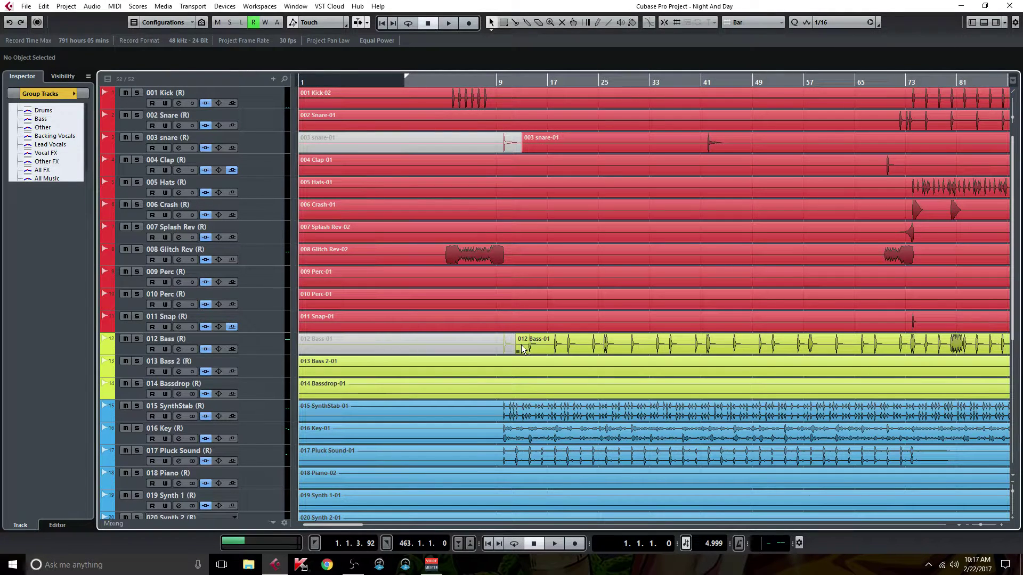
- Expand the Group Tracks folder, open the Bass group's channel settings and reposition the window over the upper tracks
scroll(578, 347, "down", 5)
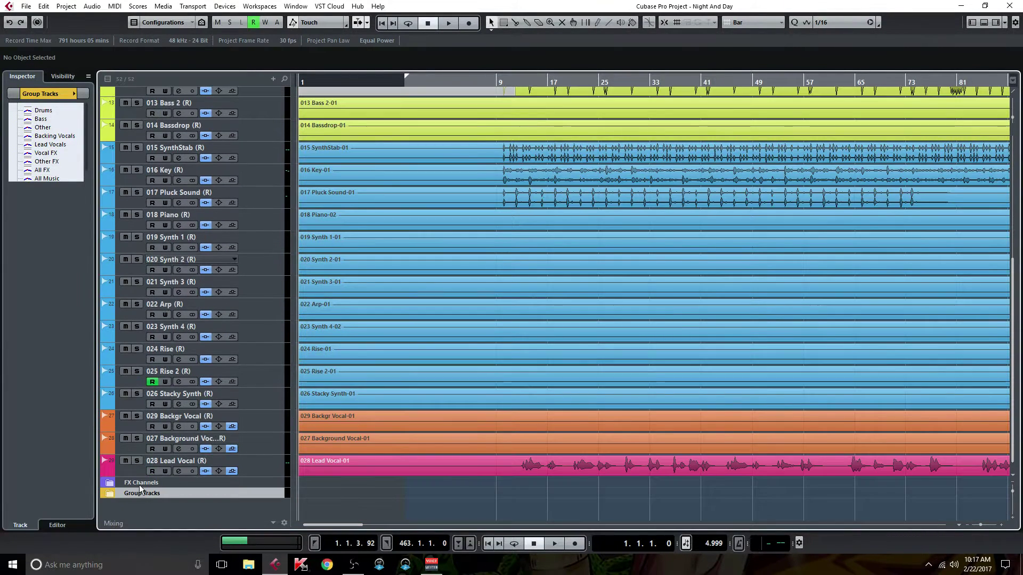
left_click(110, 495)
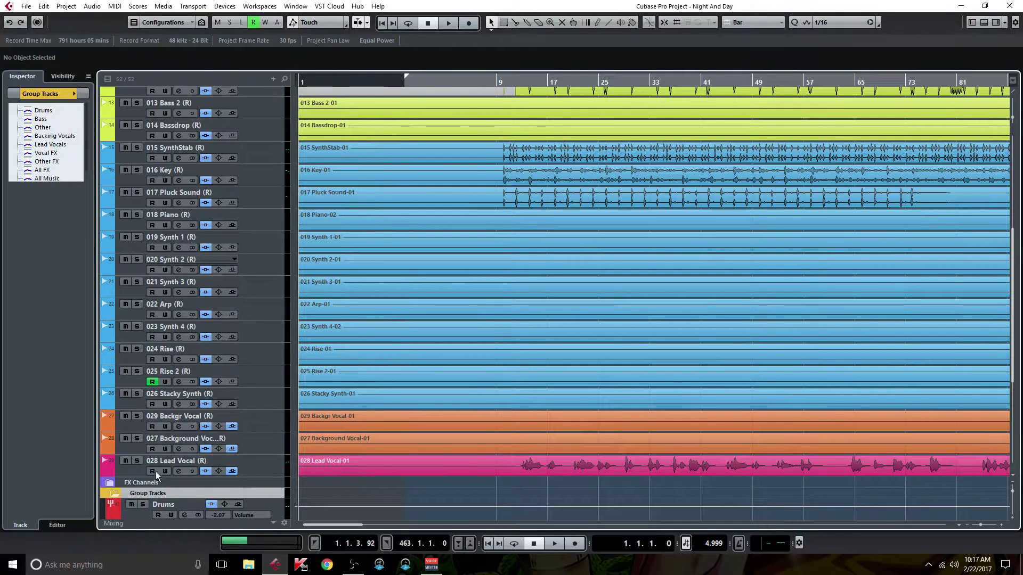
scroll(154, 472, "down", 4)
left_click(184, 313)
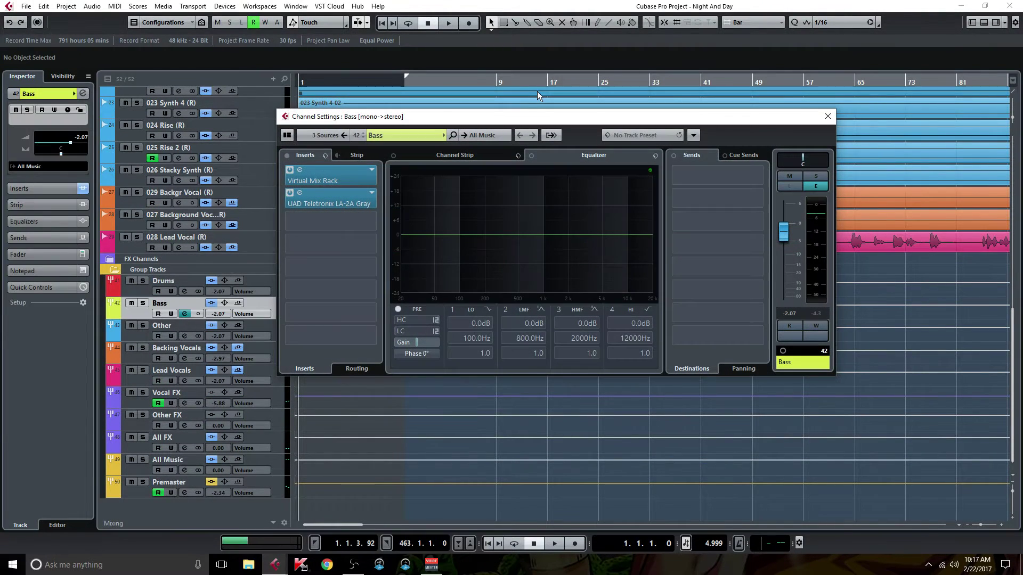
left_click_drag(529, 118, 500, 92)
scroll(920, 331, "up", 10)
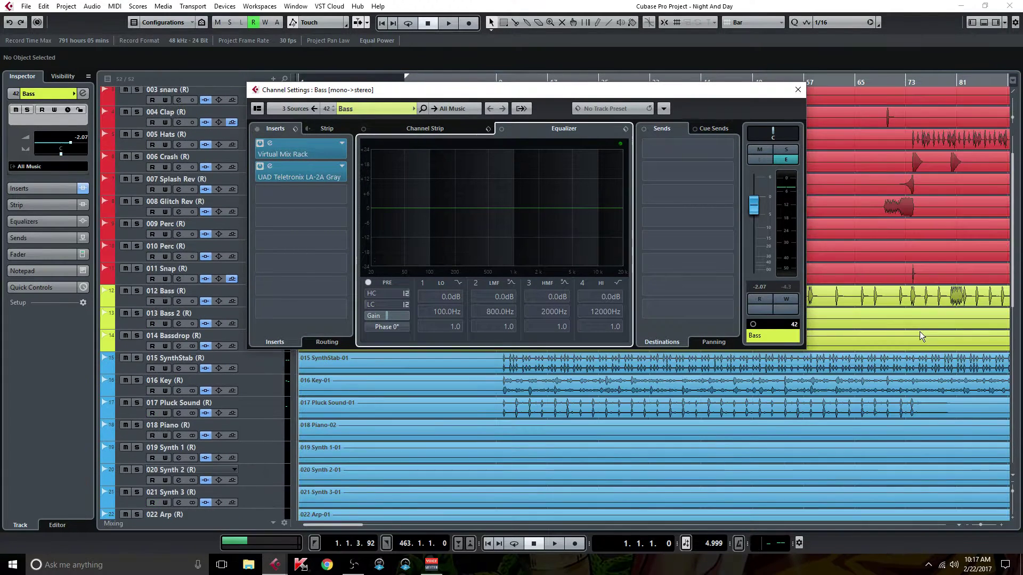
left_click_drag(527, 89, 475, 42)
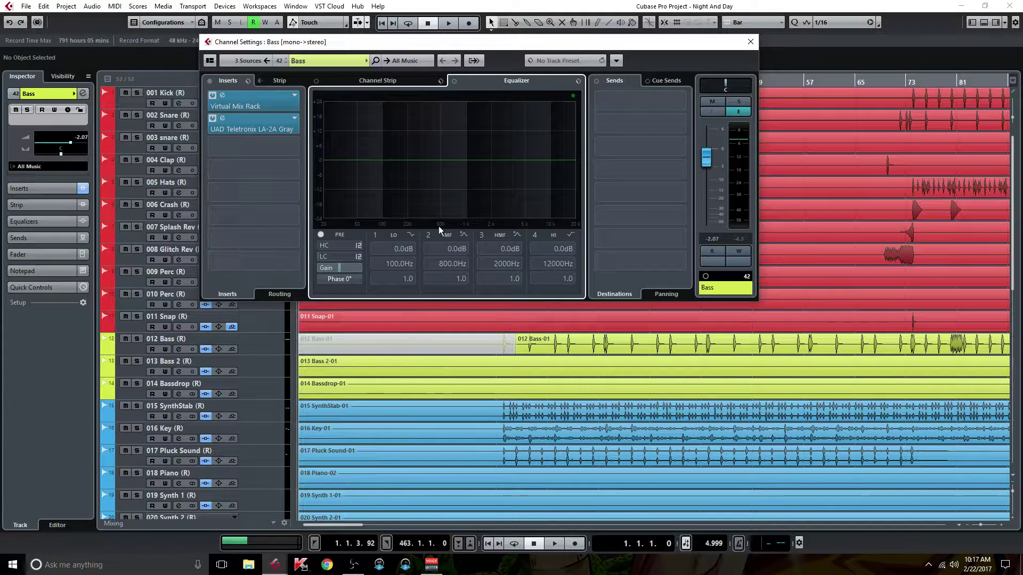
left_click_drag(443, 41, 381, 89)
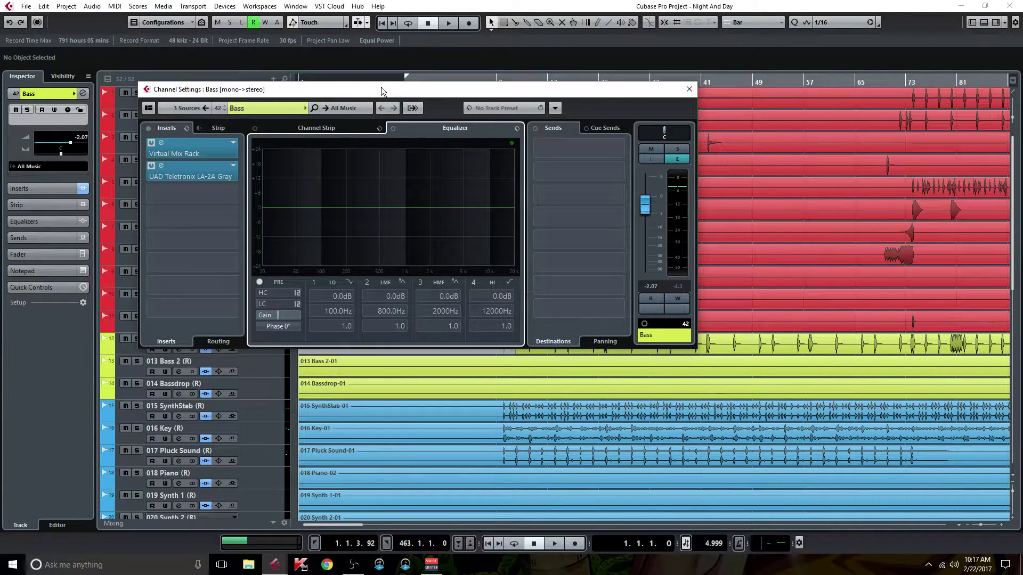
- Play the project from the start and move the Bass channel settings window below the 012 Bass and 013 Bass 2 tracks
key("space")
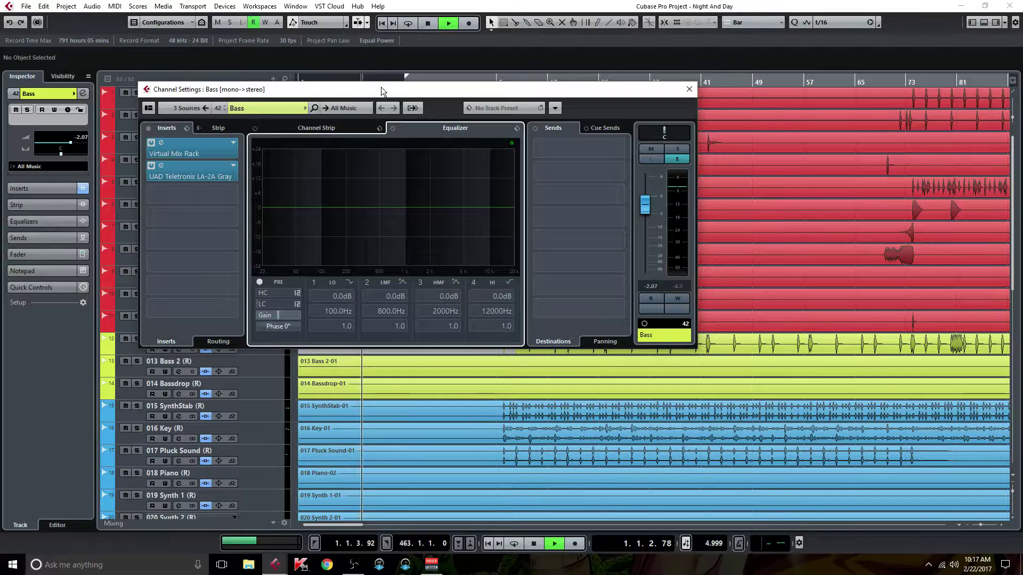
left_click_drag(405, 92, 353, 139)
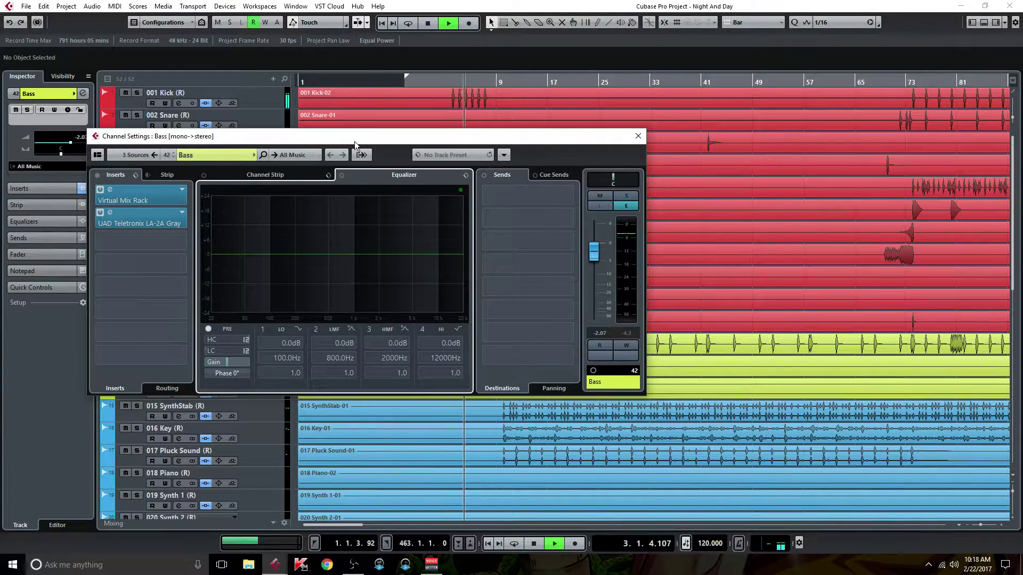
scroll(715, 280, "down", 5)
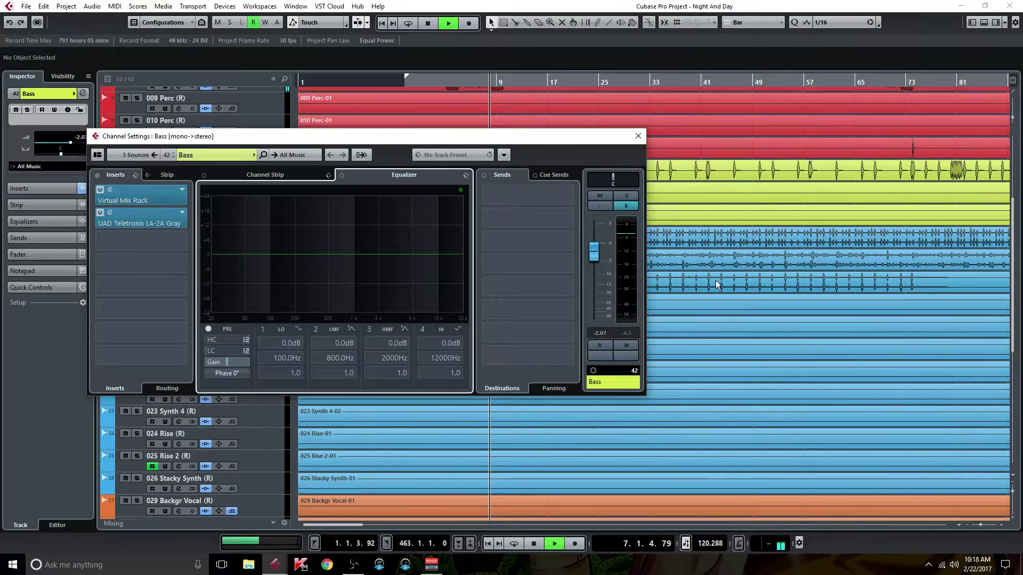
left_click_drag(471, 141, 667, 224)
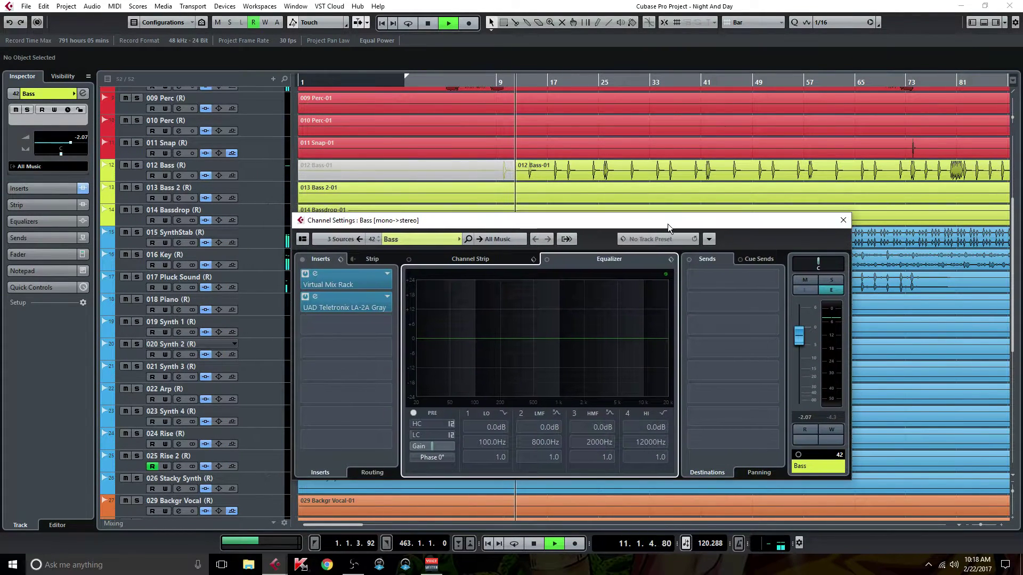
- Inspect the Bass group's Virtual Mix Rack and UAD Teletronix LA-2A Gray inserts during playback, closing each plug-in after viewing
left_click(343, 279)
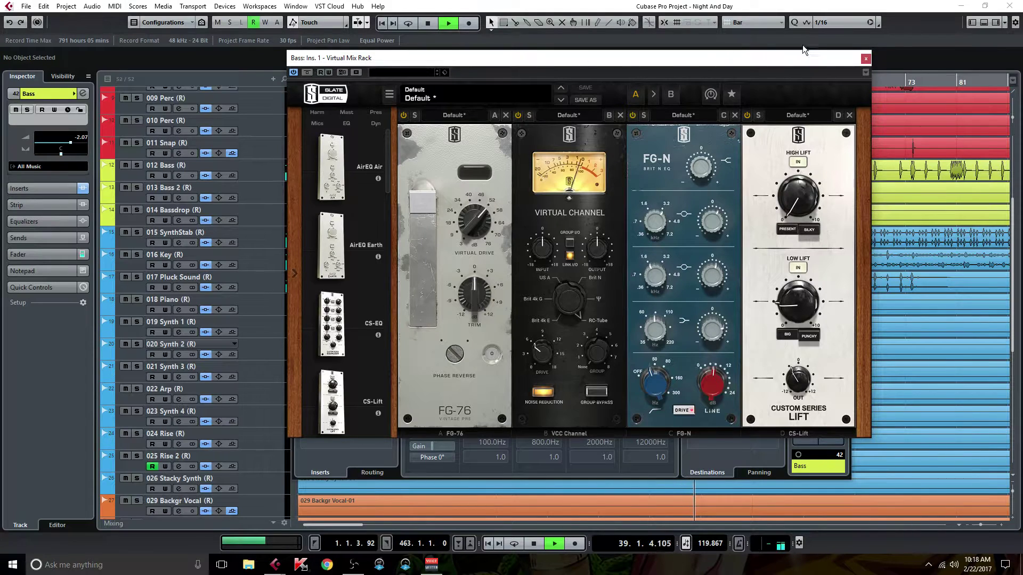
left_click(865, 60)
double_click(345, 307)
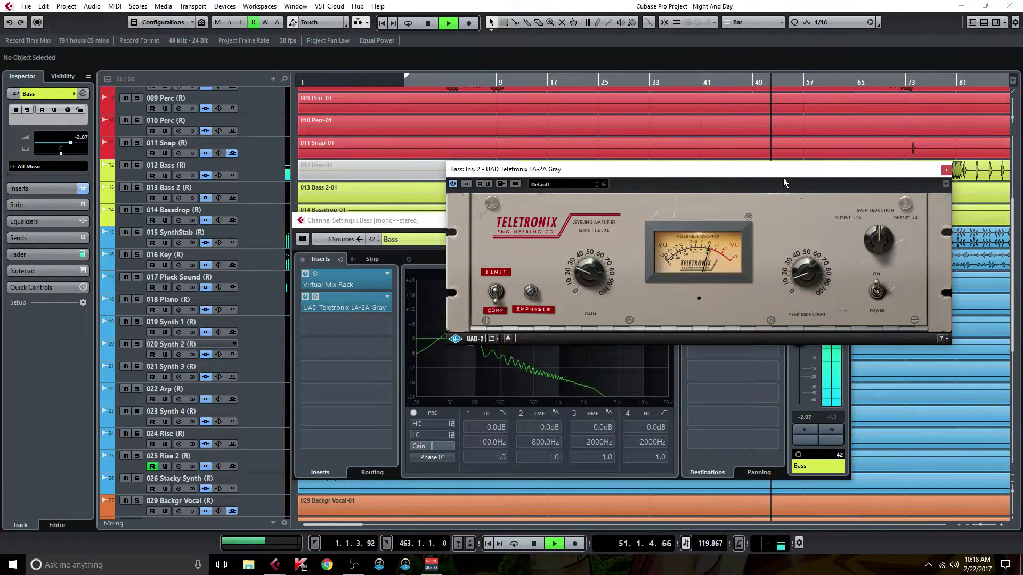
left_click_drag(684, 174, 545, 209)
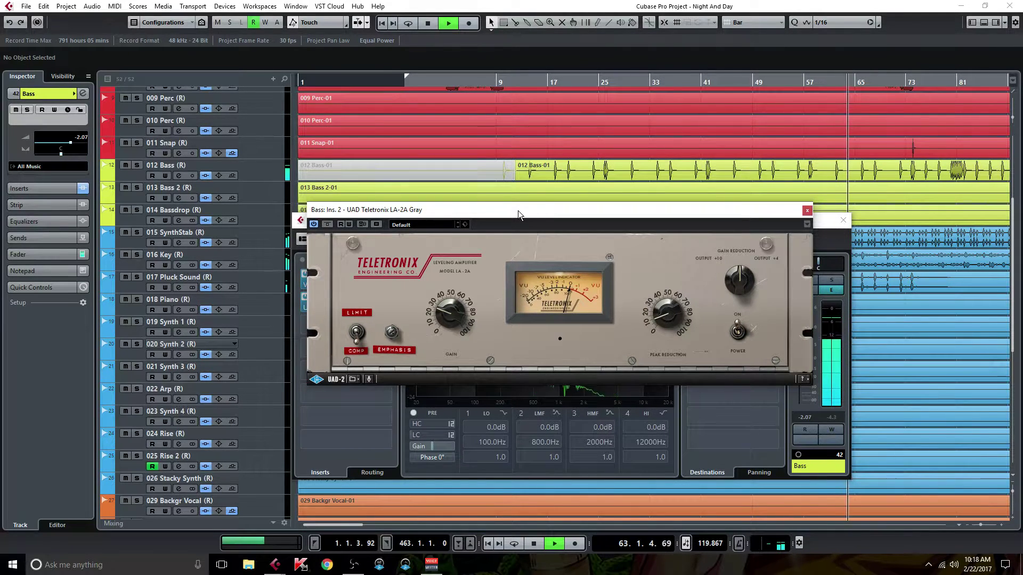
left_click_drag(539, 216, 439, 276)
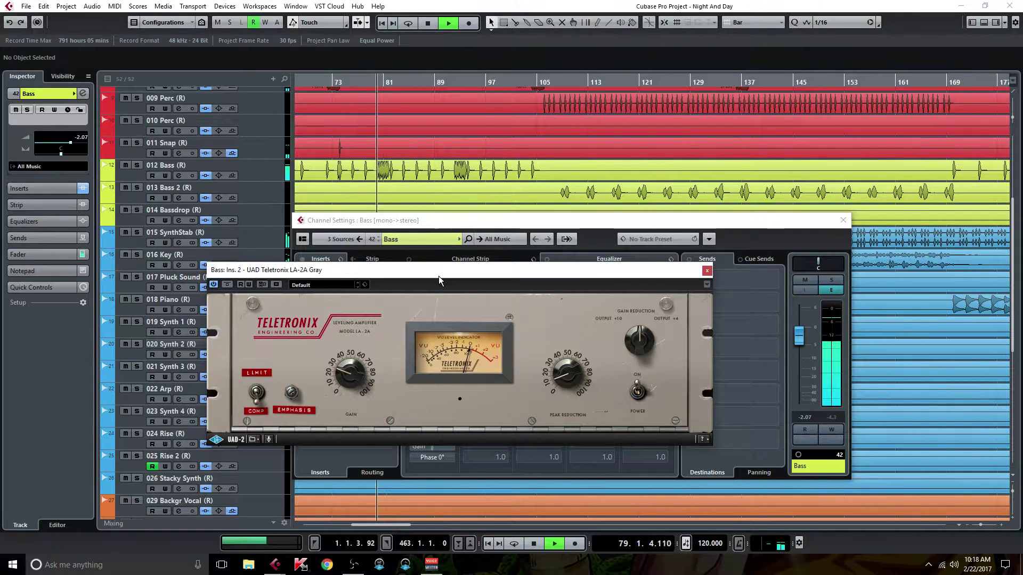
left_click(706, 272)
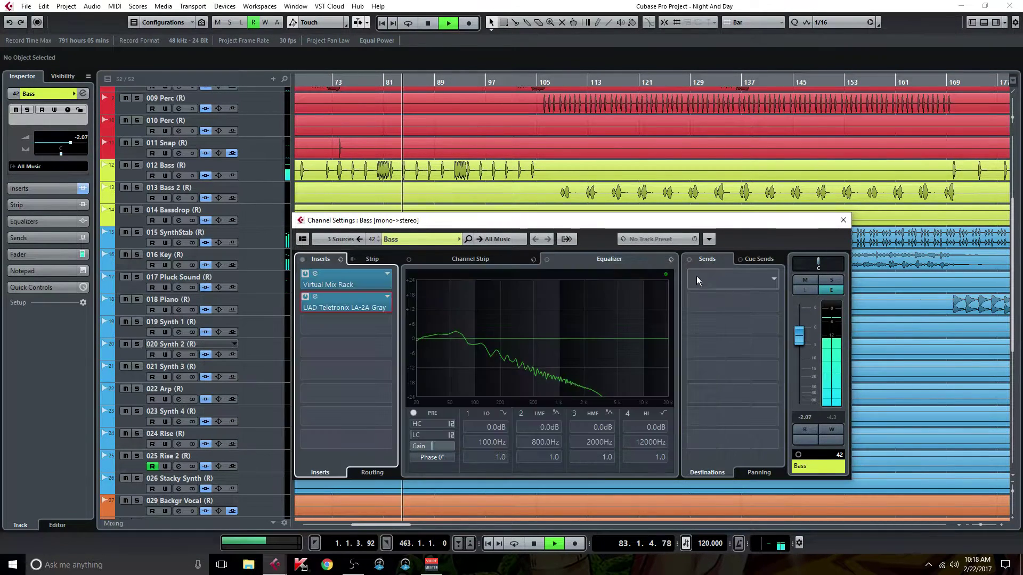
- Compare the Bass group with its inserts bypassed and active, both in the full mix and soloed
left_click(303, 260)
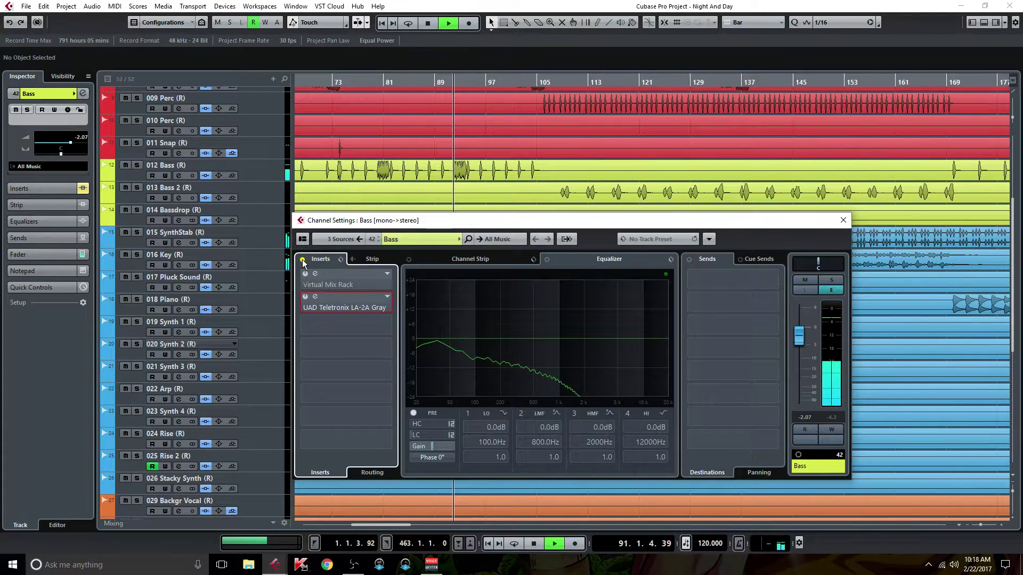
left_click(302, 260)
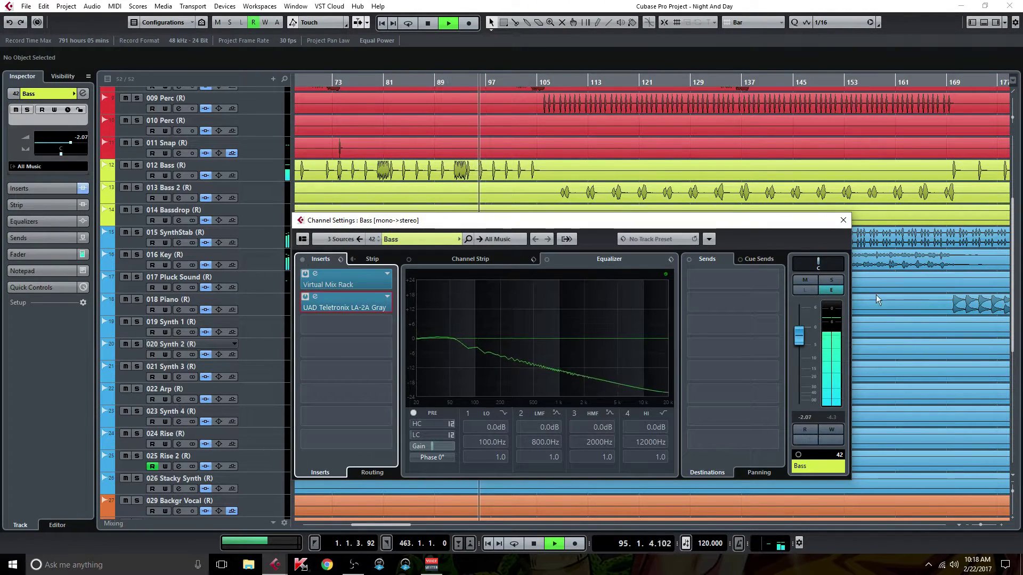
left_click(832, 279)
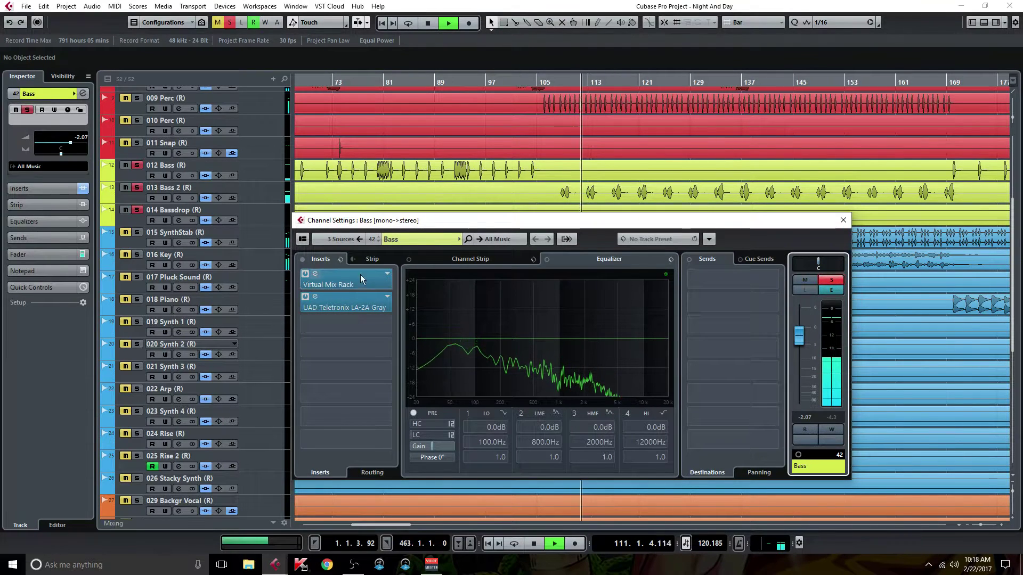
left_click(302, 260)
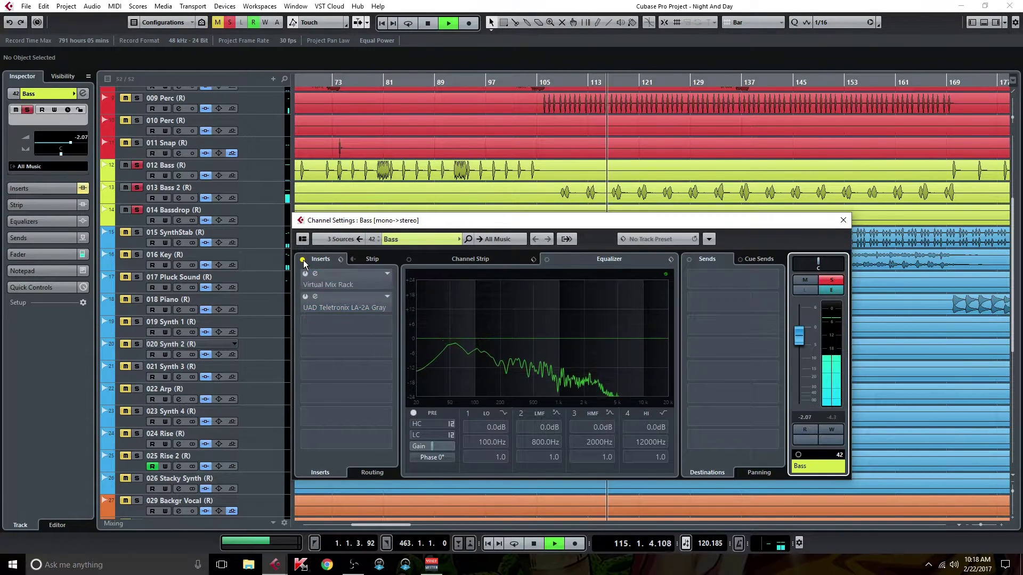
left_click(302, 260)
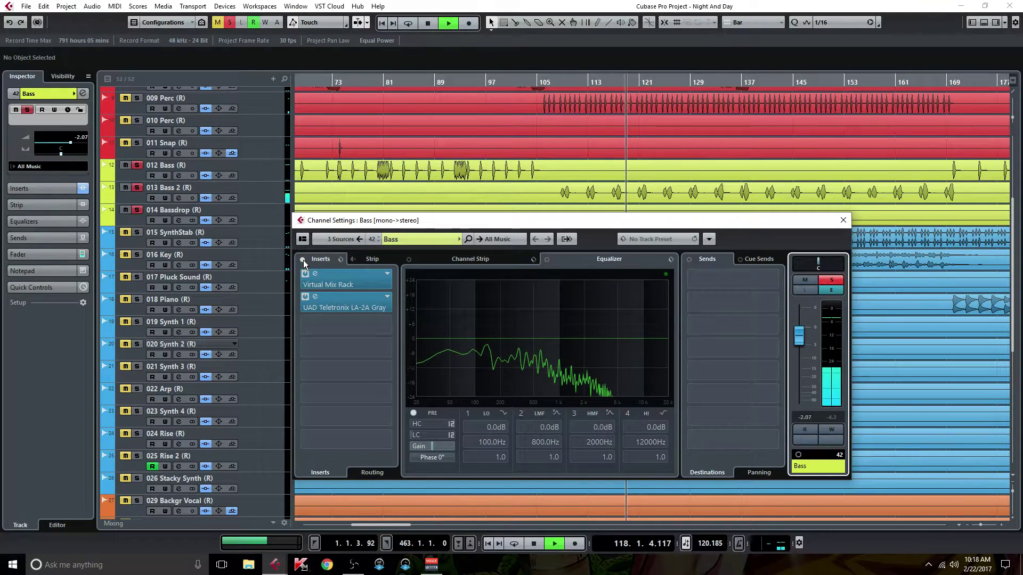
left_click(820, 278)
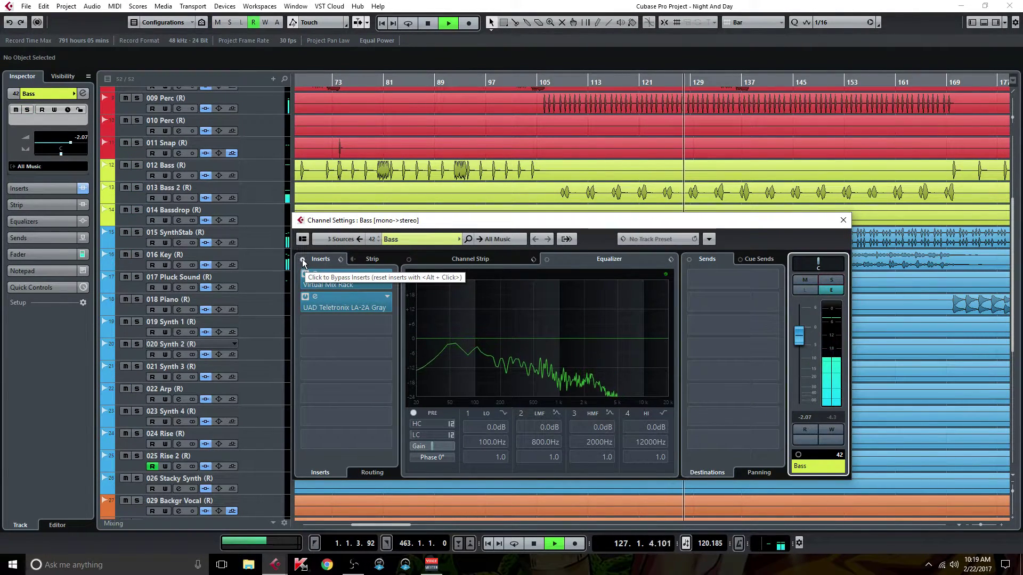
left_click(303, 259)
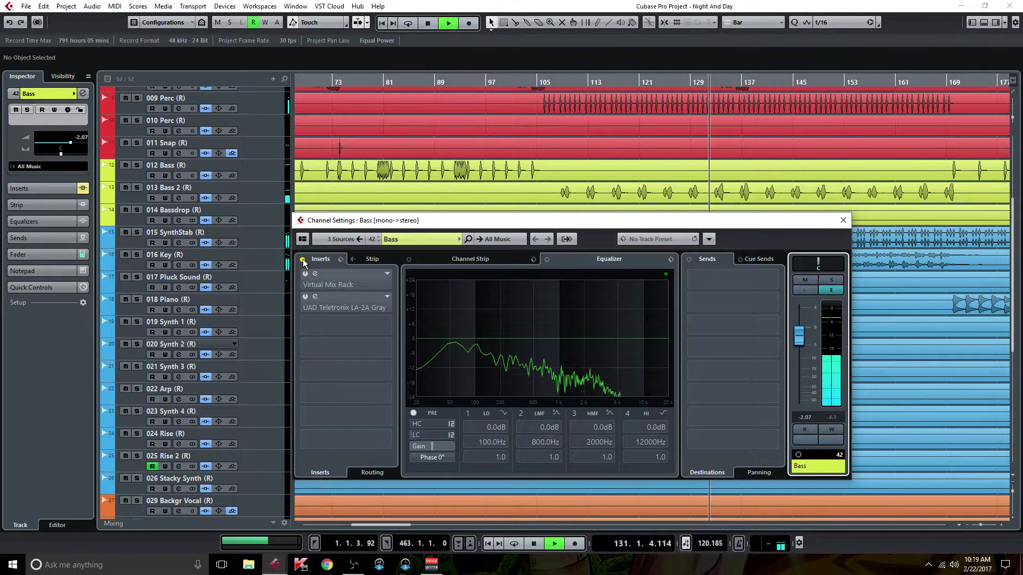
left_click(302, 258)
- Check the Bass group's LA-2A compressor once more, closing it and the group's channel settings when done
left_click(335, 306)
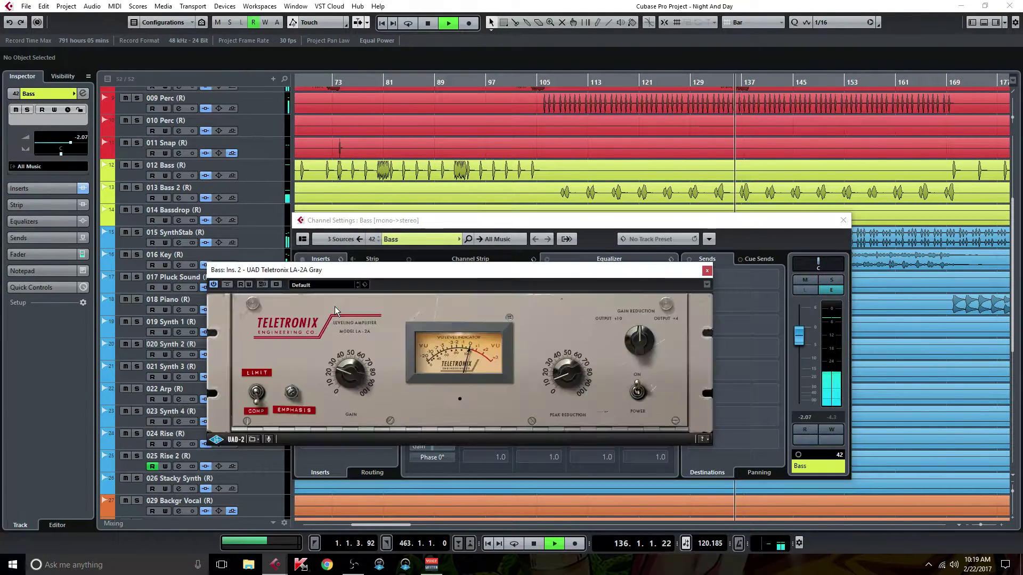
left_click(707, 272)
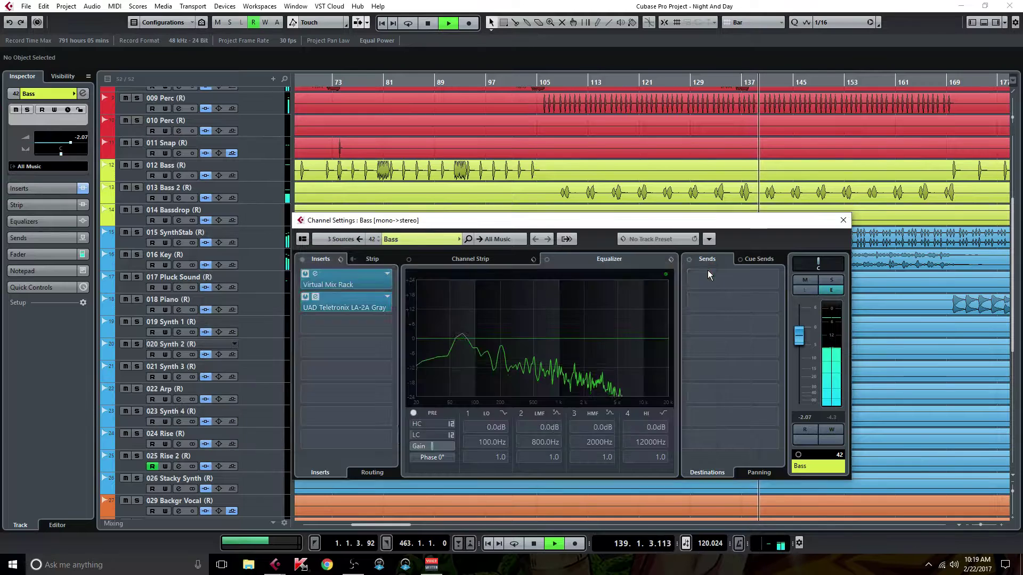
left_click(841, 221)
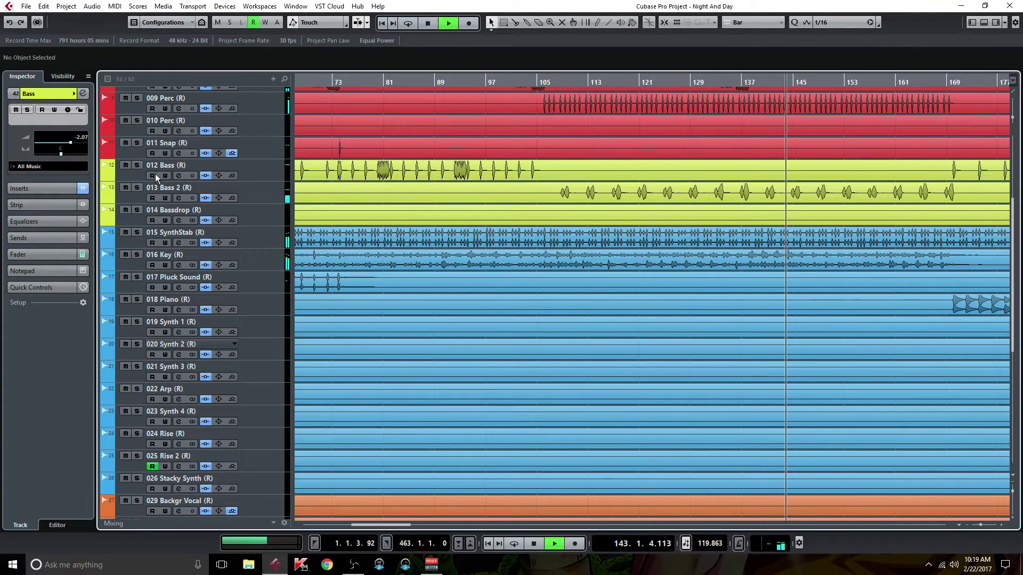
- Open the 013 Bass 2 channel settings and inspect its Virtual Tape Machines, Virtual Mix Rack and RBass Stereo inserts
left_click(179, 197)
left_click(359, 281)
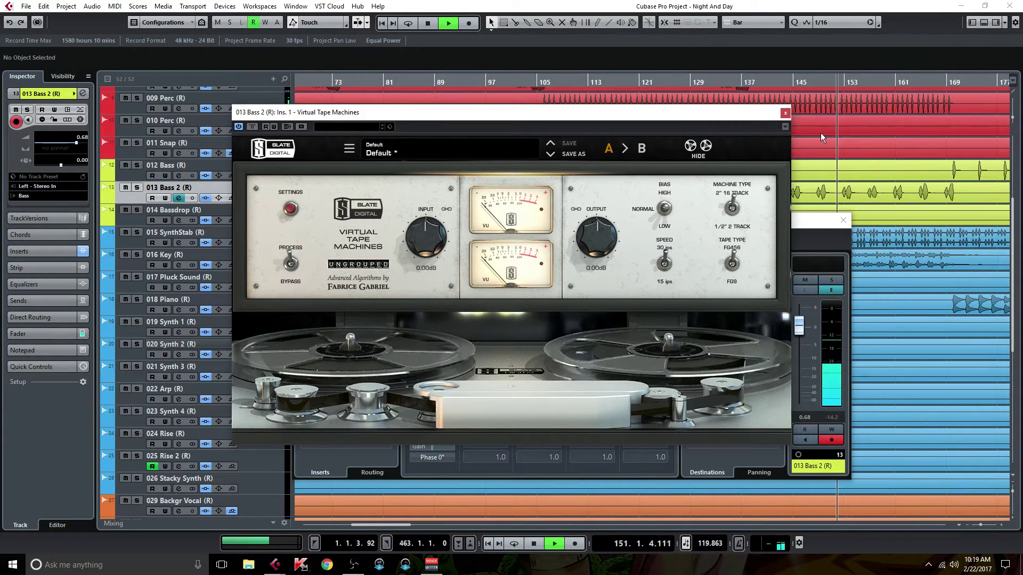
left_click(784, 113)
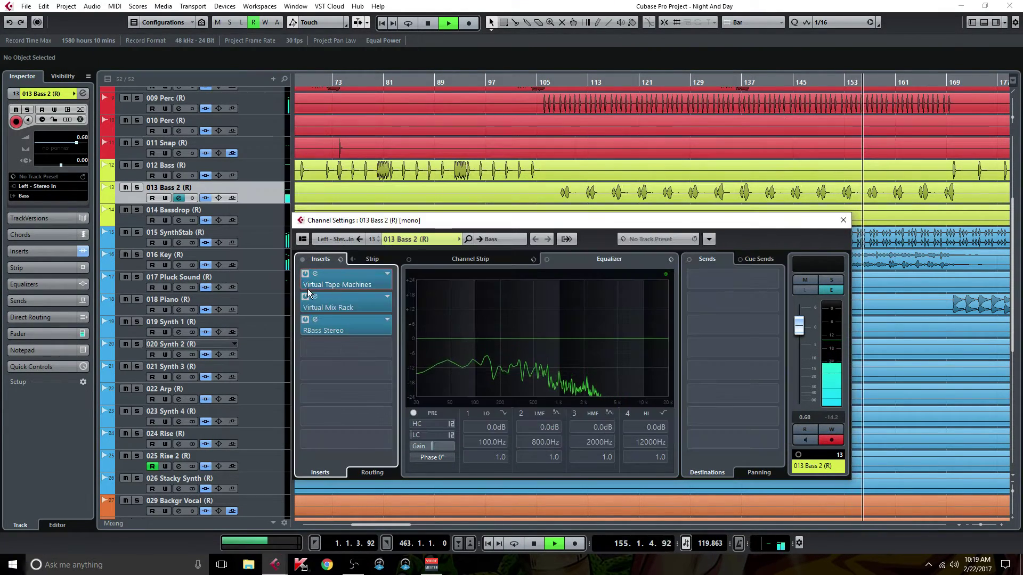
left_click(331, 306)
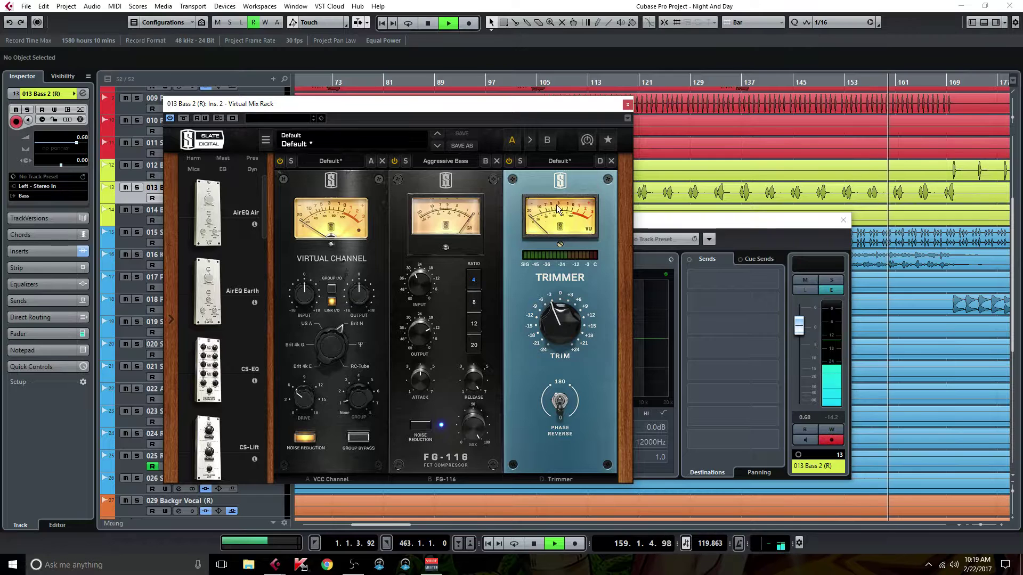
left_click(627, 105)
double_click(337, 331)
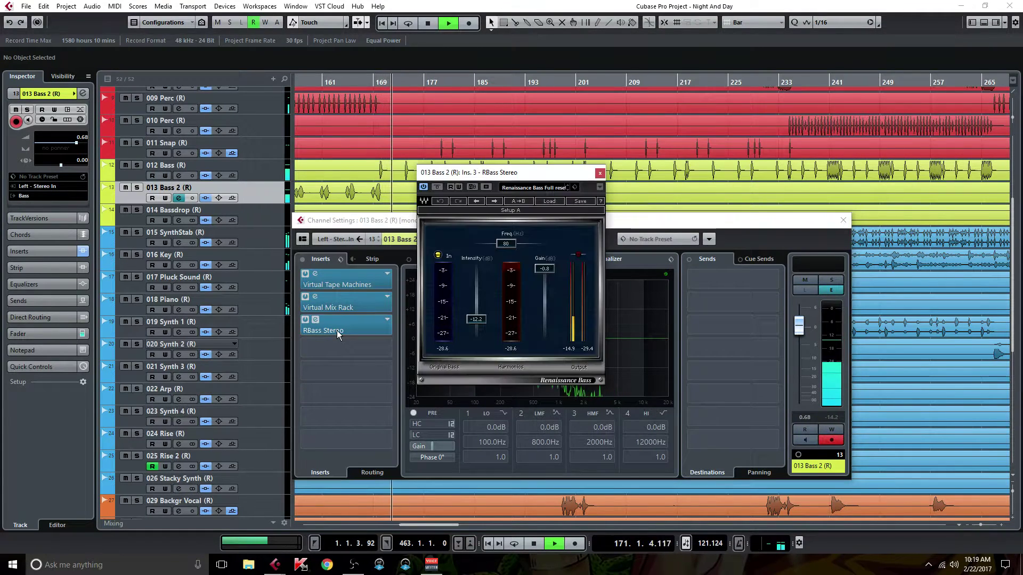
double_click(337, 331)
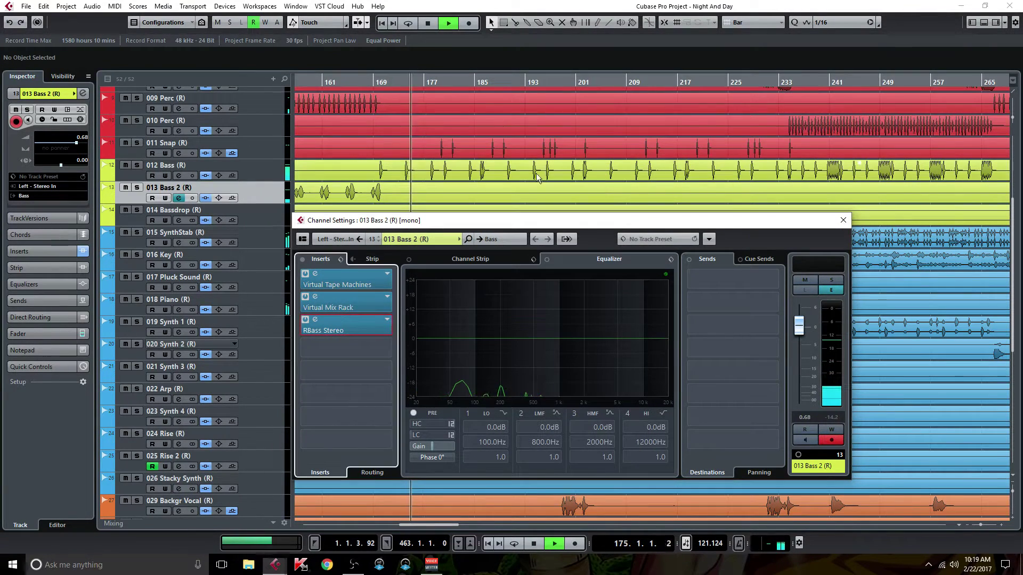
- Review the 012 Bass channel's Virtual Tape Machines and Virtual Mix Rack inserts, closing its channel settings when done
left_click(179, 176)
double_click(340, 283)
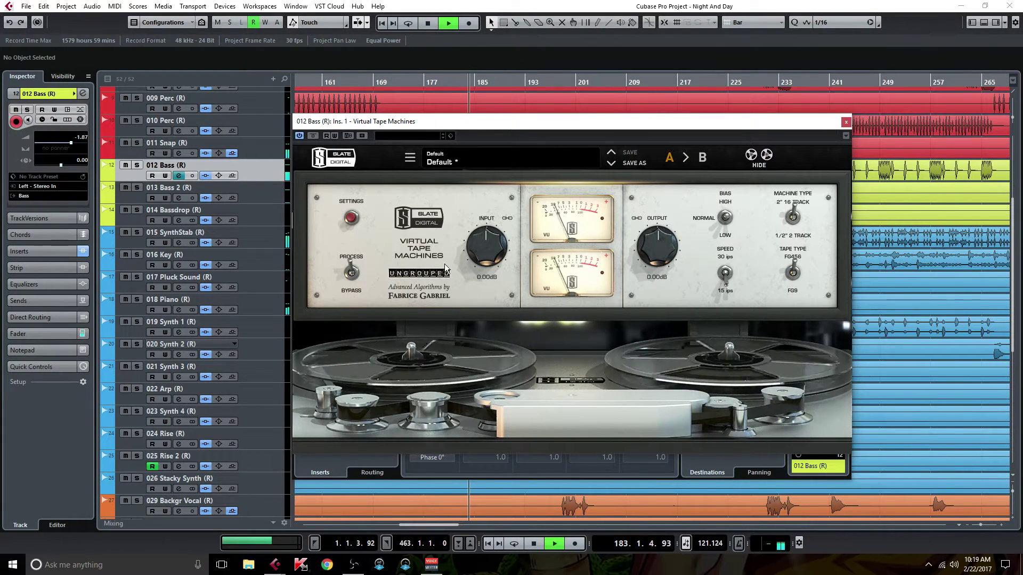
left_click(846, 123)
double_click(352, 304)
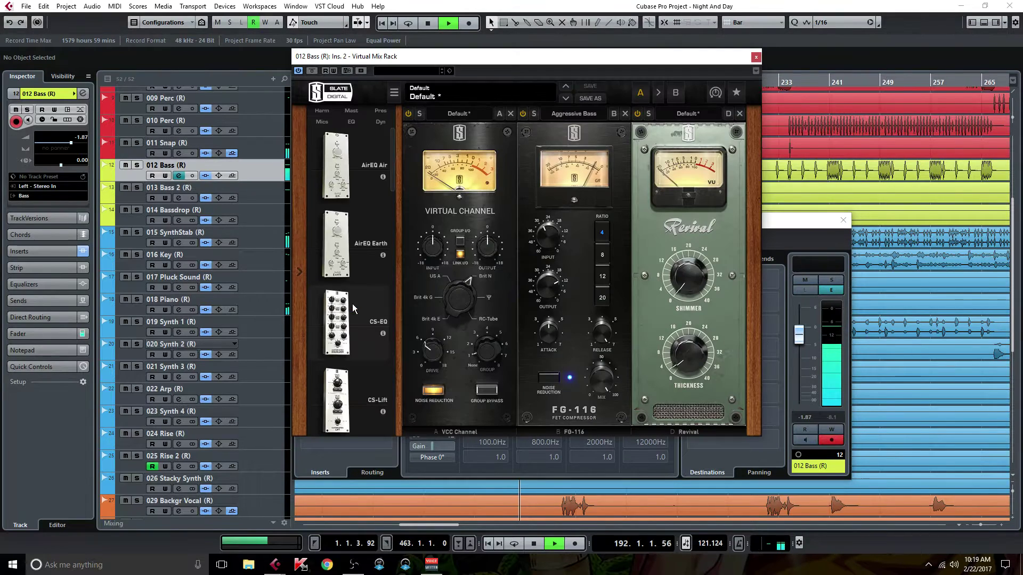
mouse_move(678, 352)
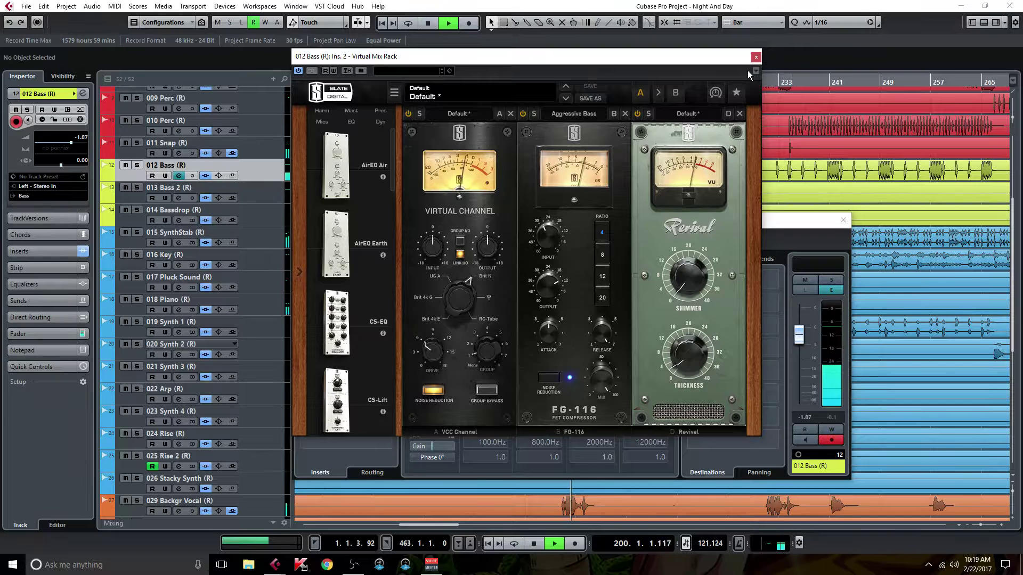
left_click(756, 56)
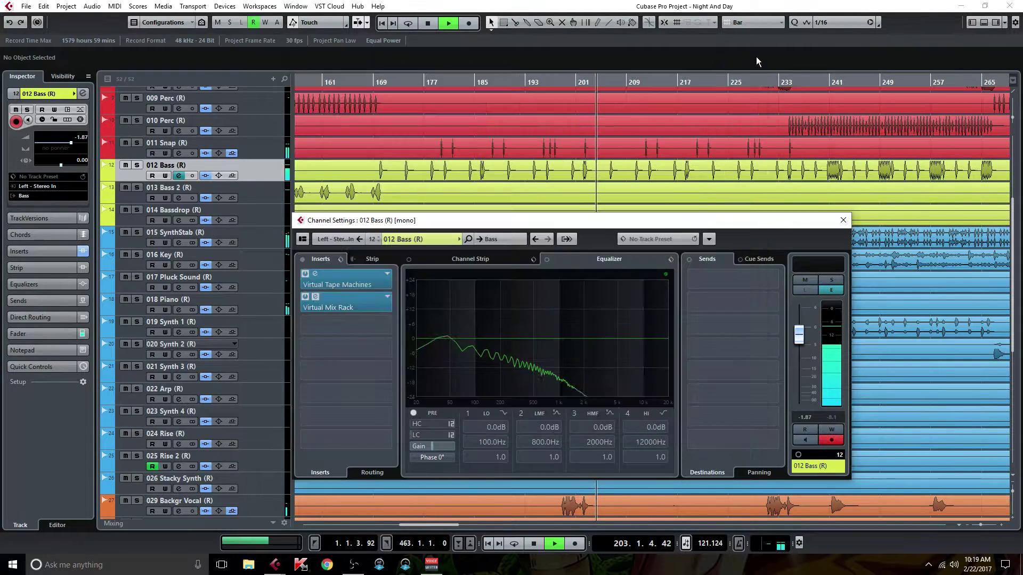
left_click(843, 220)
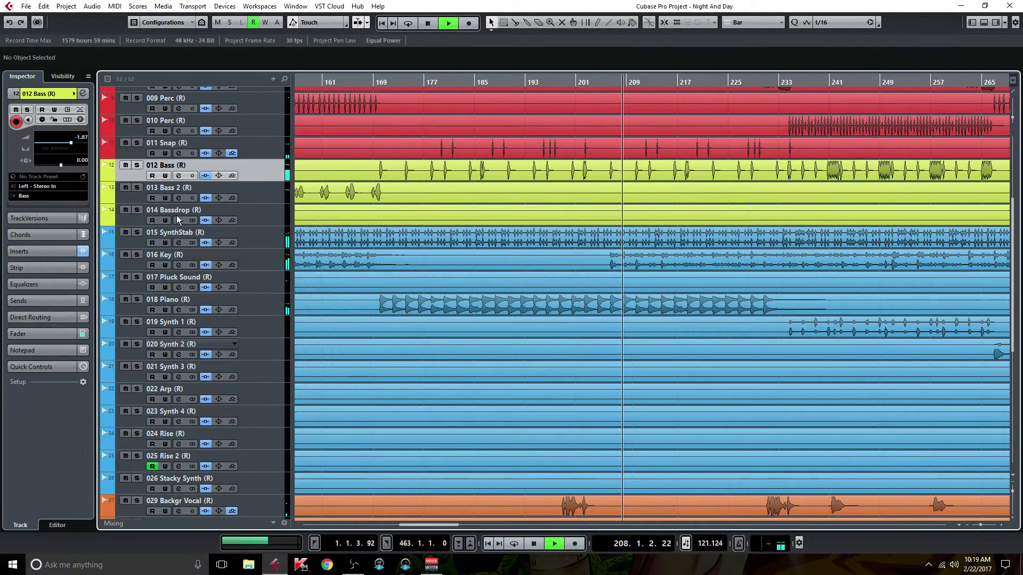
- Open the 012 Bass channel settings, solo the channel and compare its inserts bypassed and active
left_click(179, 176)
left_click(838, 280)
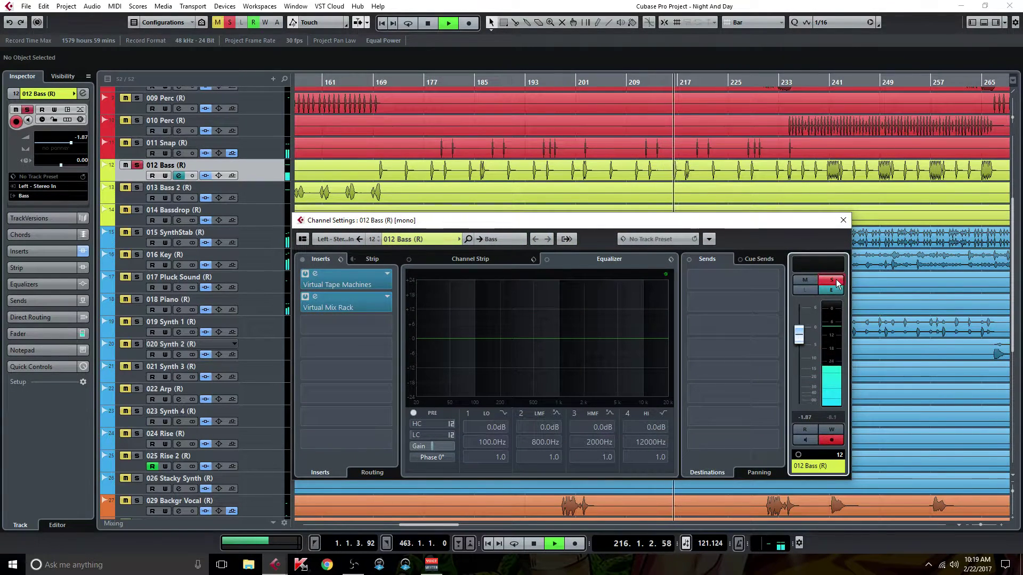
left_click(303, 260)
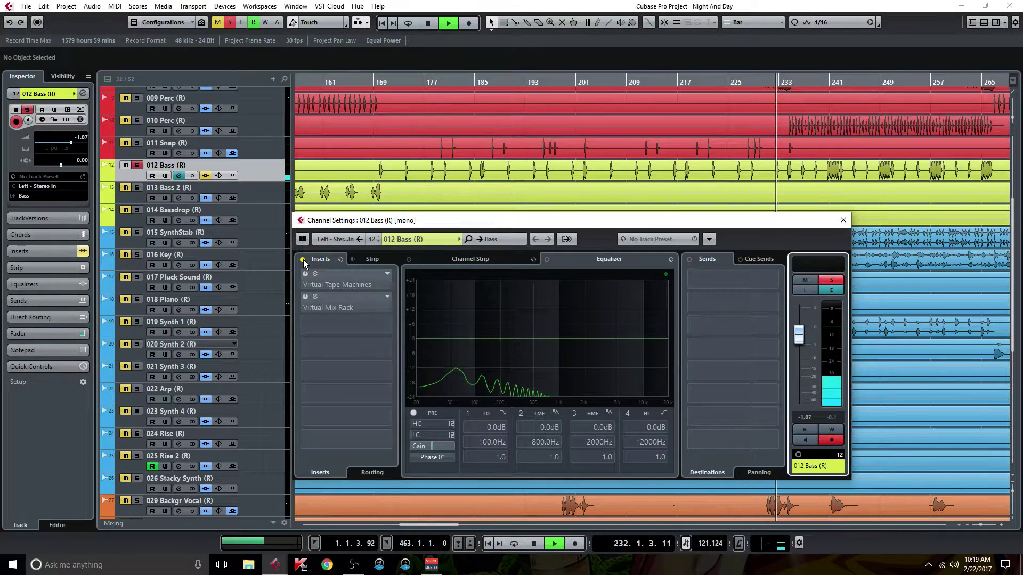
left_click(302, 260)
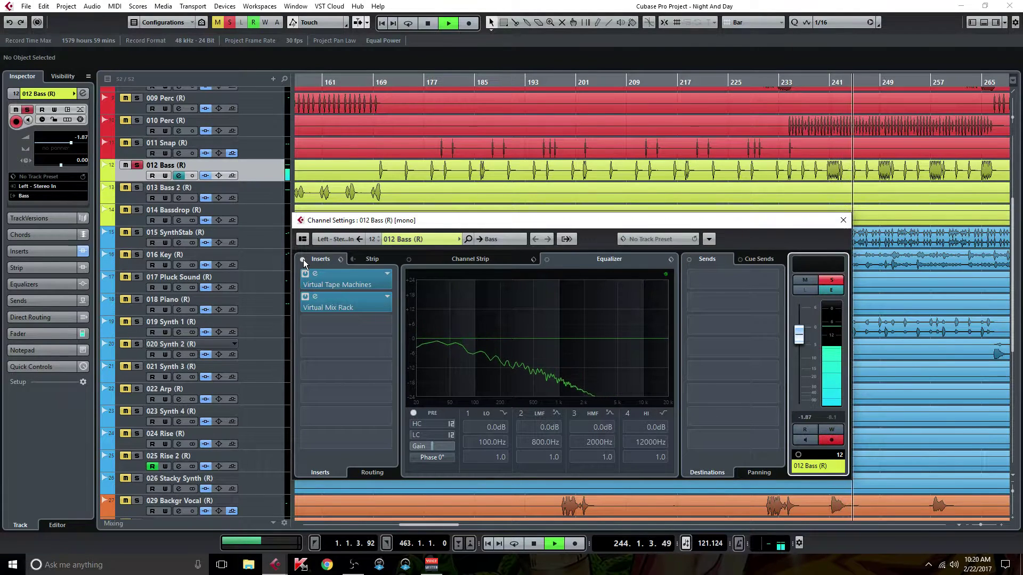
left_click(303, 260)
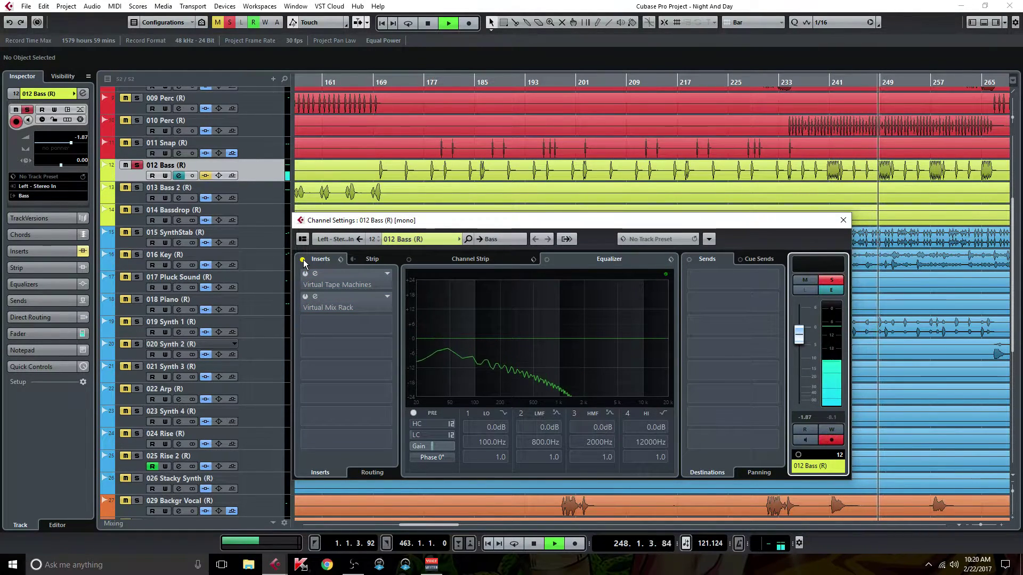
left_click(302, 260)
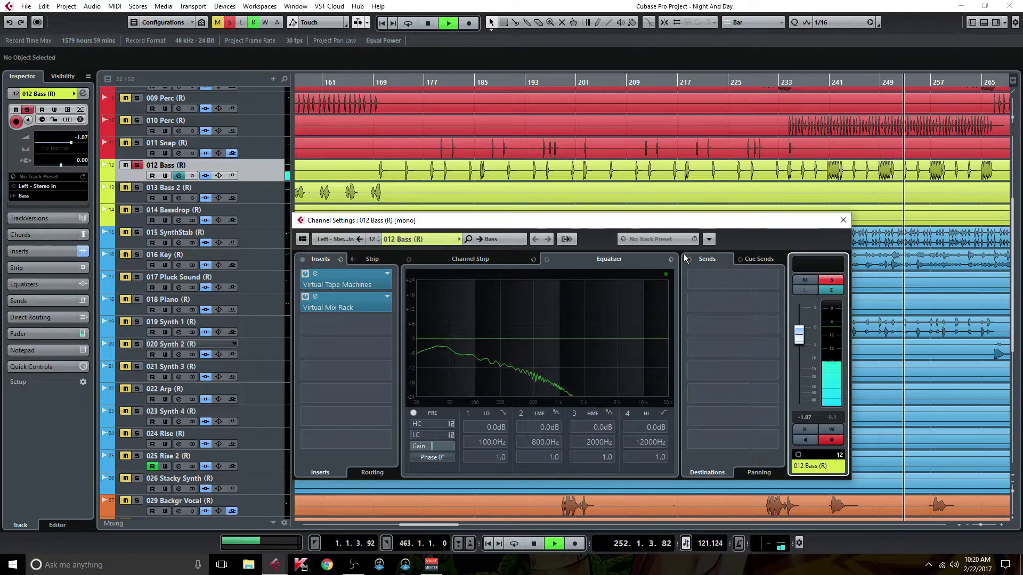
- Unsolo 012 Bass, compare its inserts bypassed and active in the full mix, and close its channel settings
left_click(833, 280)
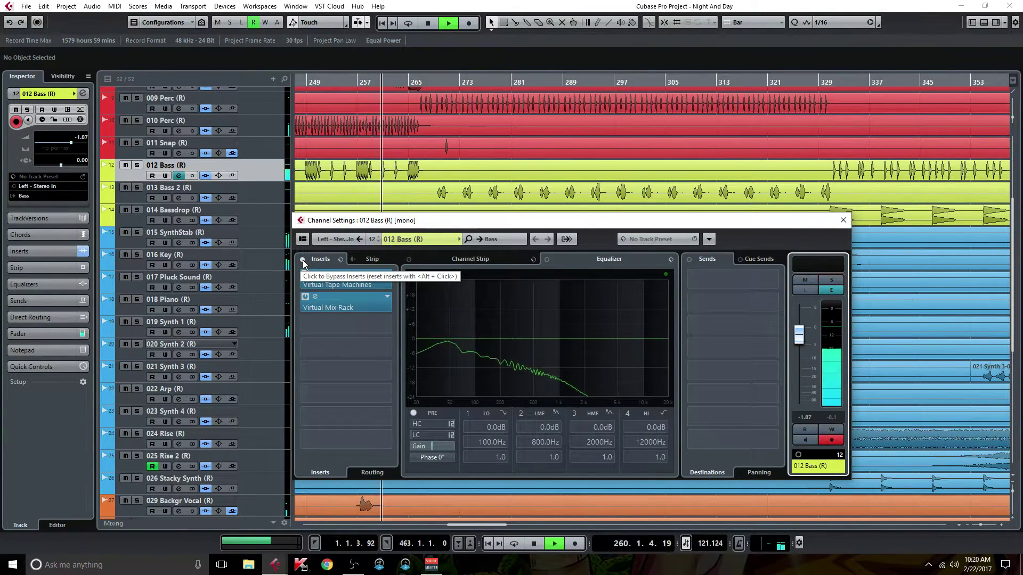
left_click(303, 260)
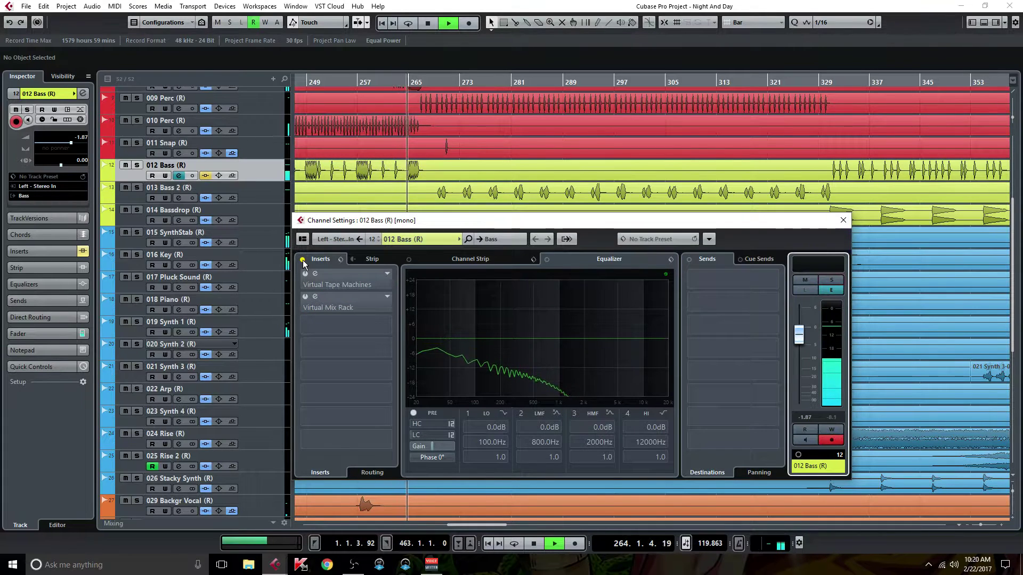
left_click(302, 260)
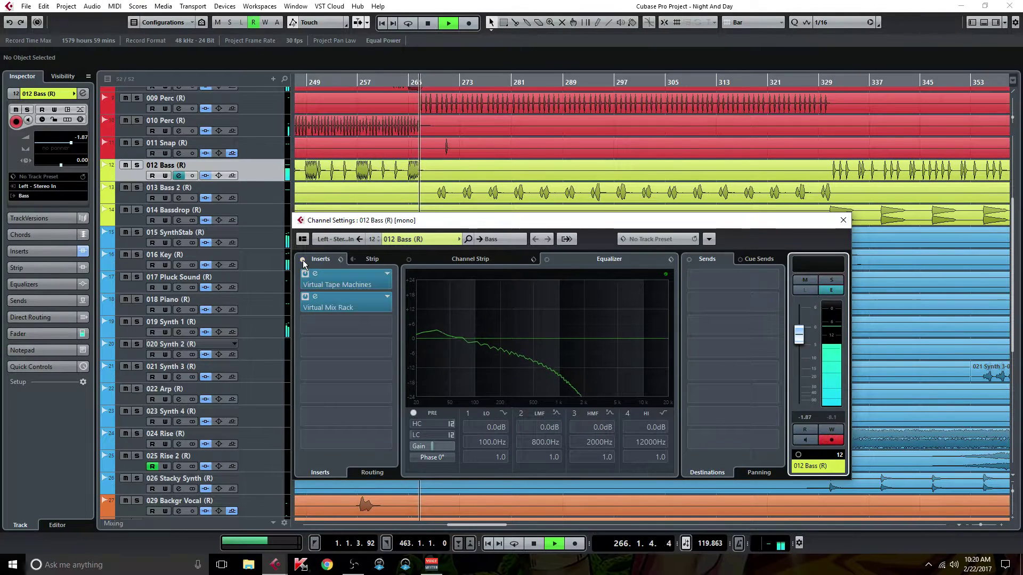
left_click(843, 220)
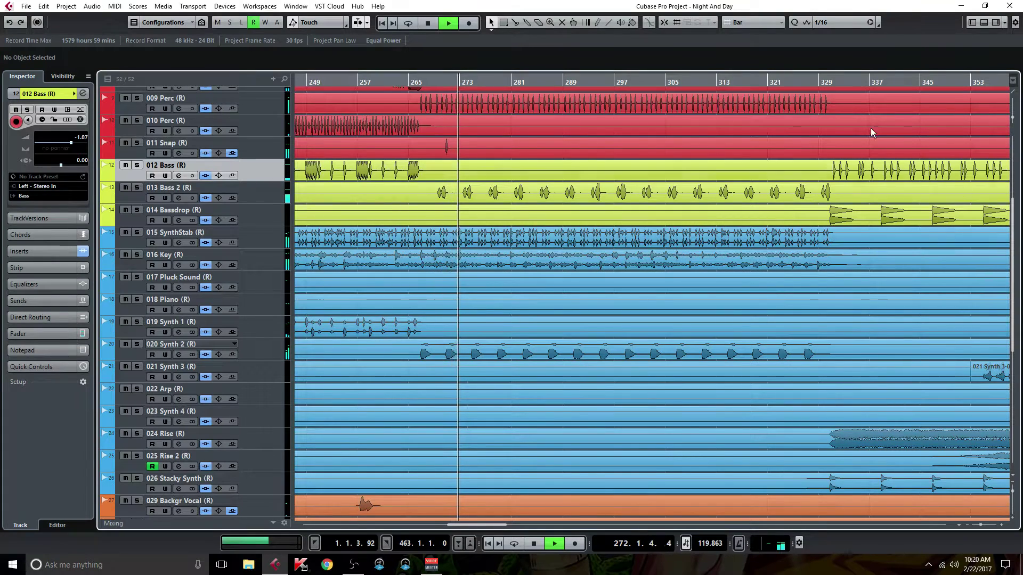
- Open the 014 Bassdrop channel settings and inspect its Virtual Tape Machines, Virtual Mix Rack and RBass Stereo inserts
left_click(180, 219)
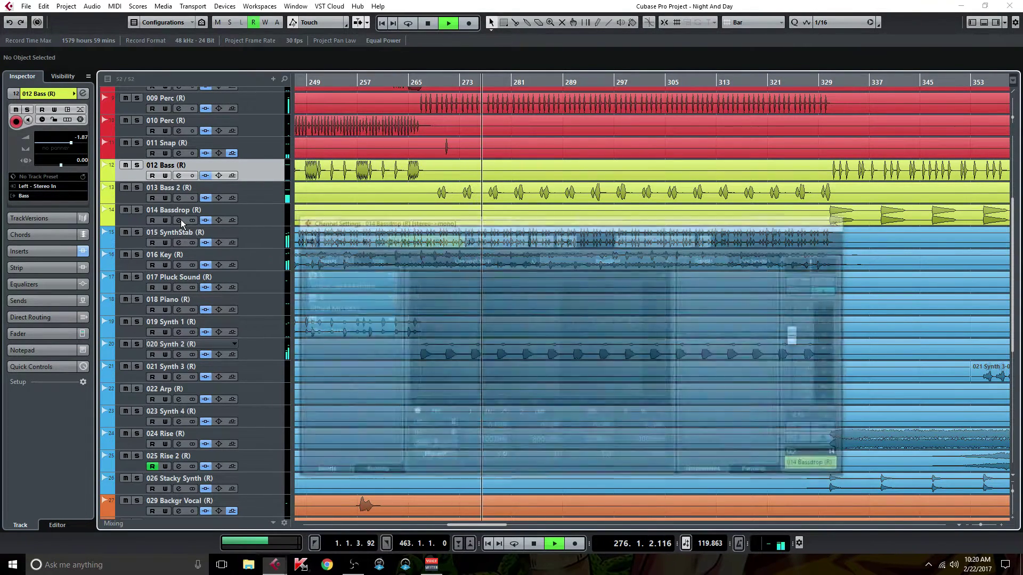
left_click_drag(378, 224, 207, 206)
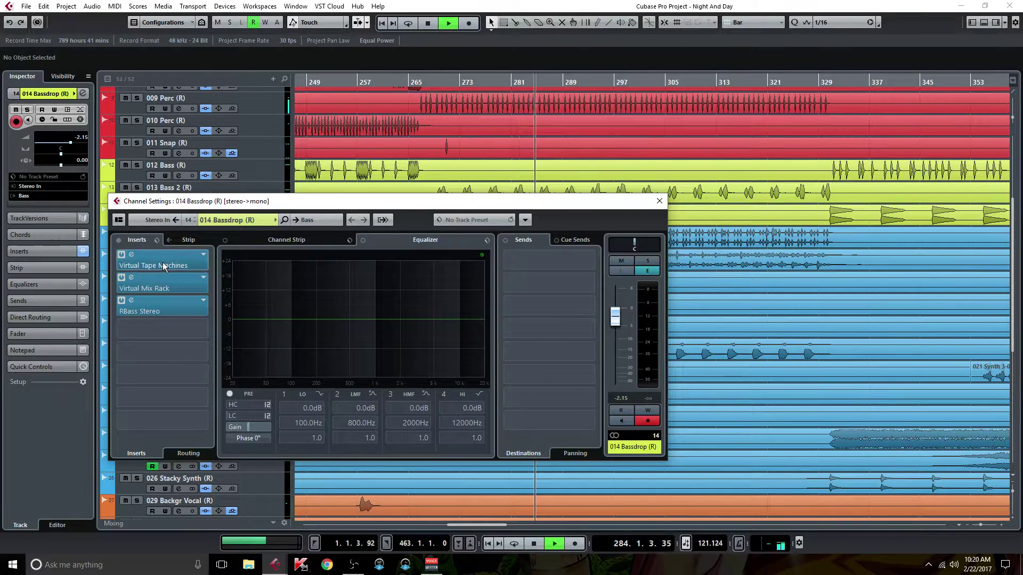
left_click(131, 254)
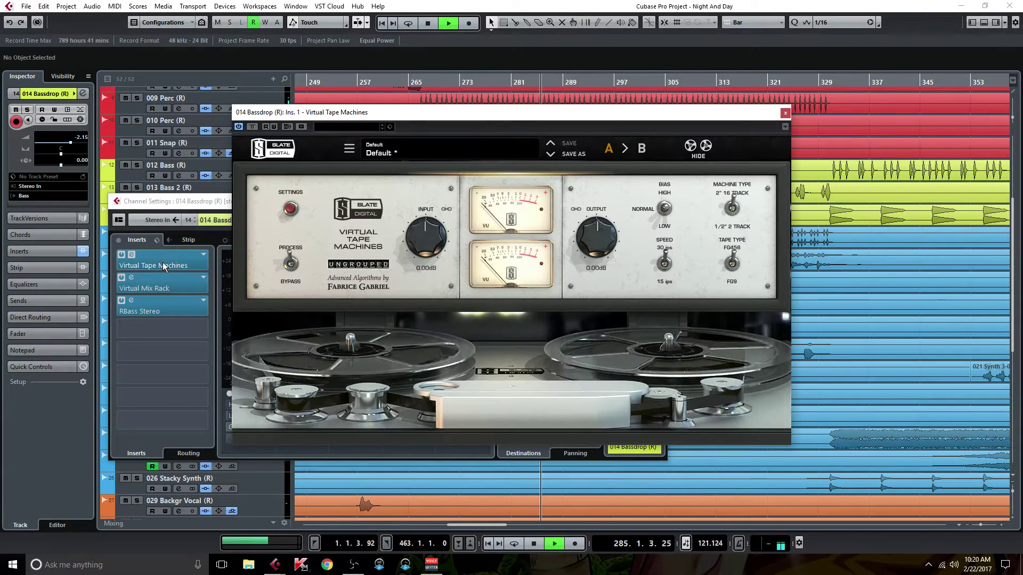
left_click(785, 113)
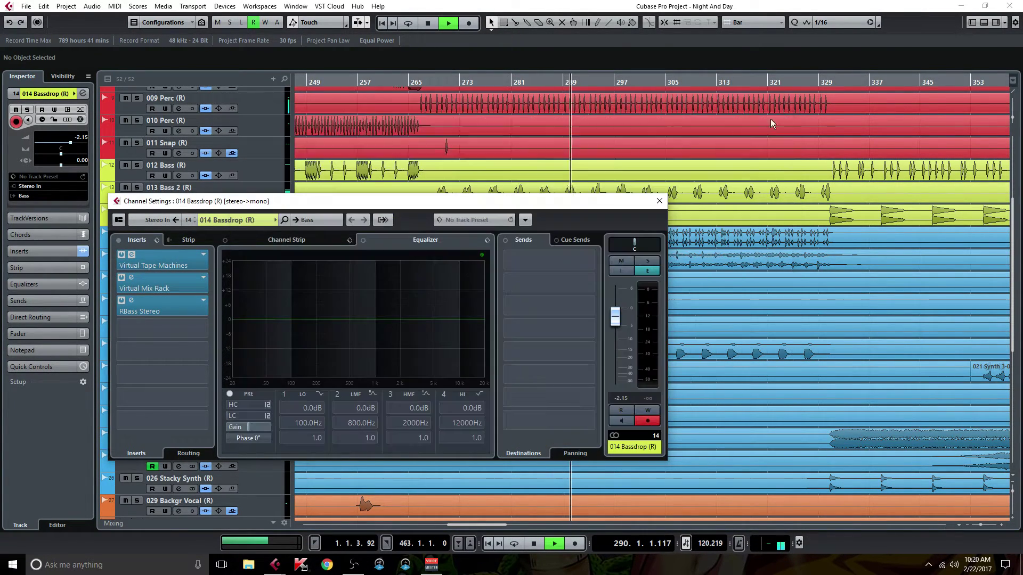
left_click(156, 290)
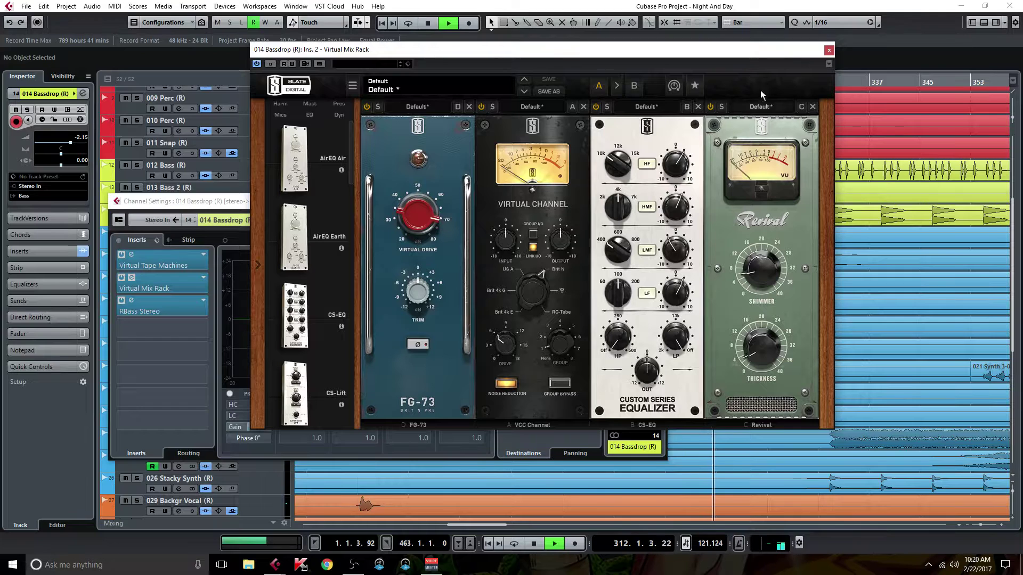
left_click(828, 52)
left_click(178, 305)
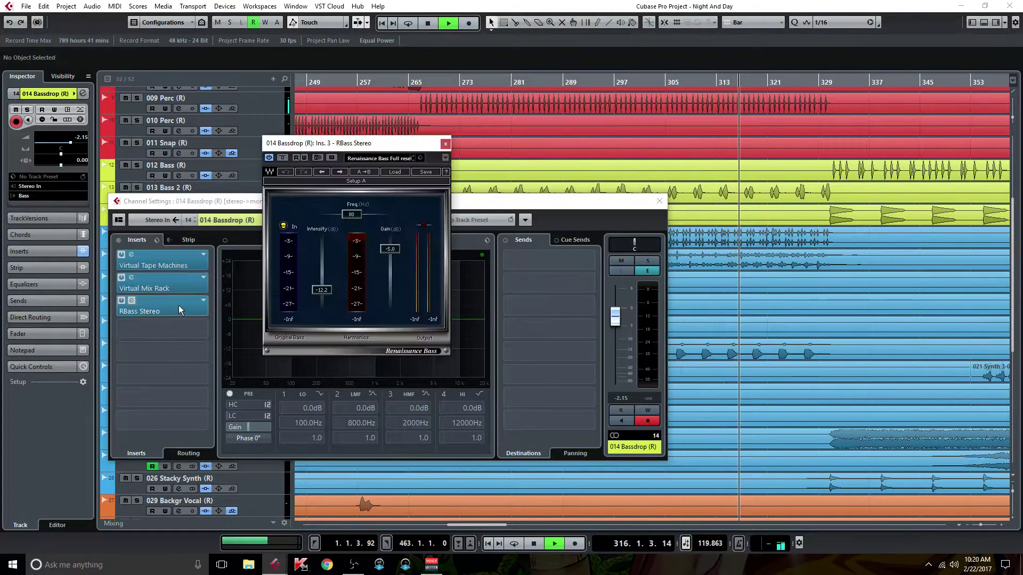
left_click(446, 144)
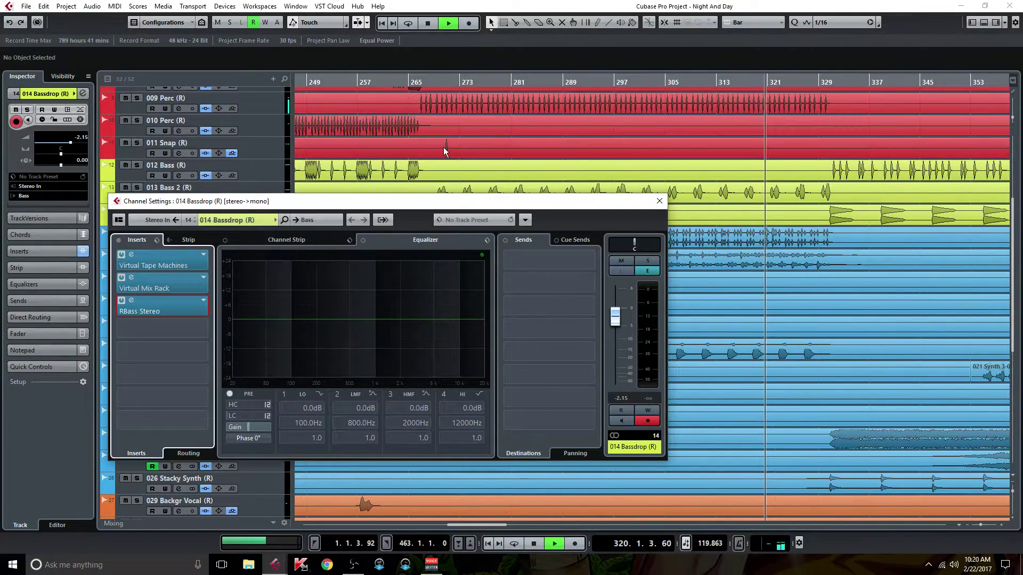
- Compare 014 Bassdrop with its inserts bypassed and active, in the full mix and soloed, then unsolo it and close its channel settings
left_click(117, 239)
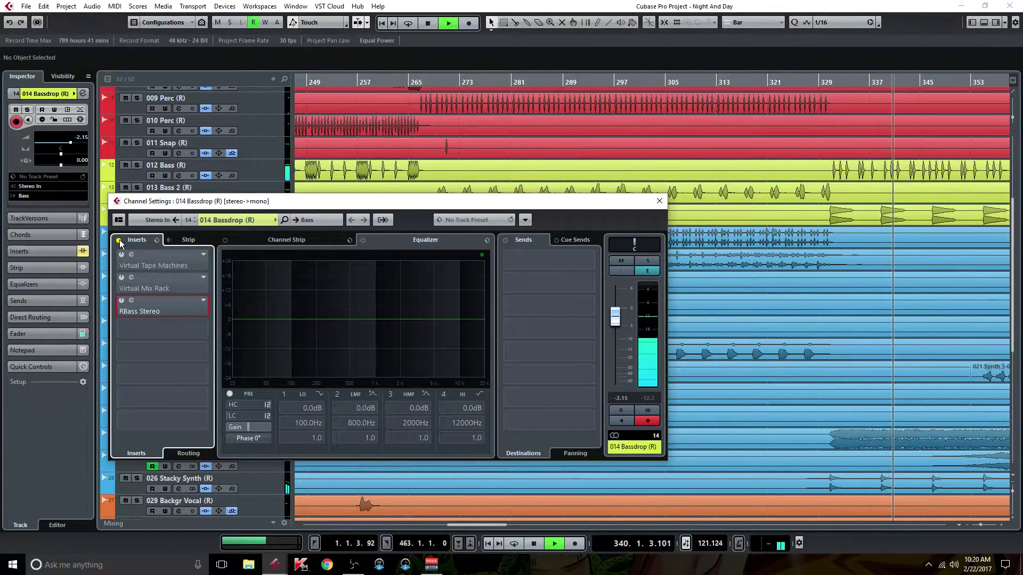
left_click(120, 240)
left_click(649, 260)
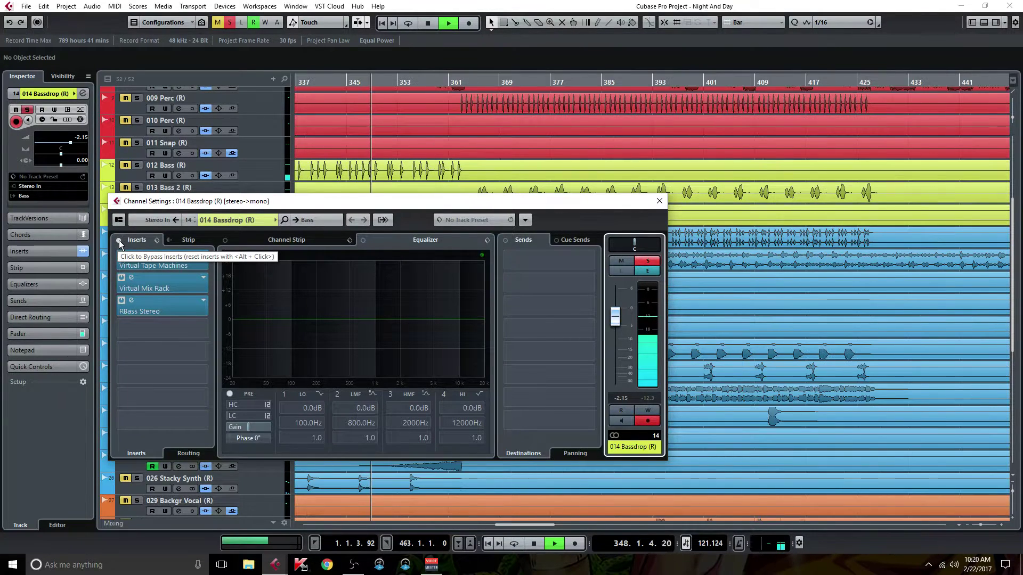
left_click(119, 241)
left_click_drag(231, 202, 436, 255)
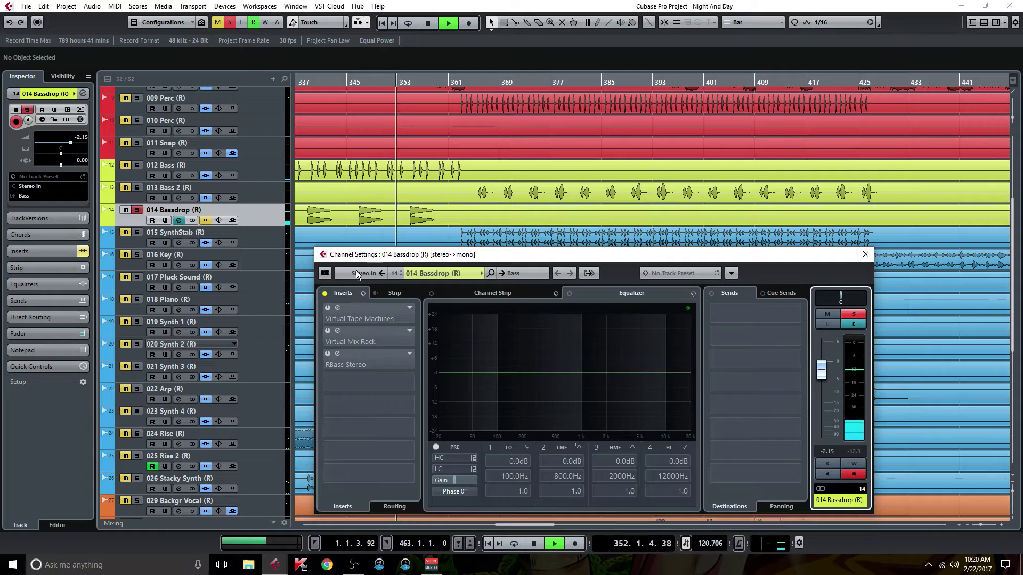
left_click(324, 295)
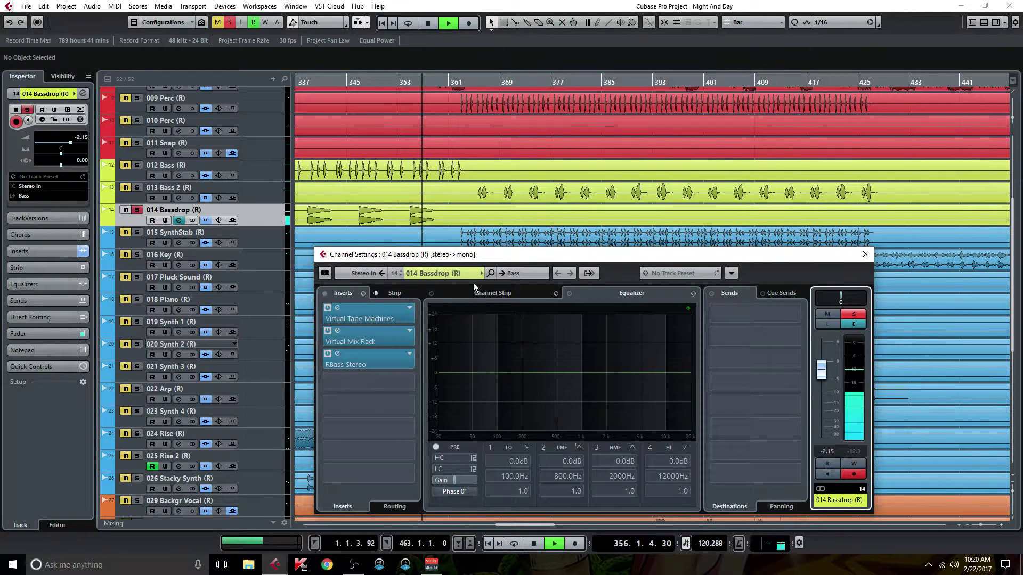
left_click(853, 314)
left_click(864, 255)
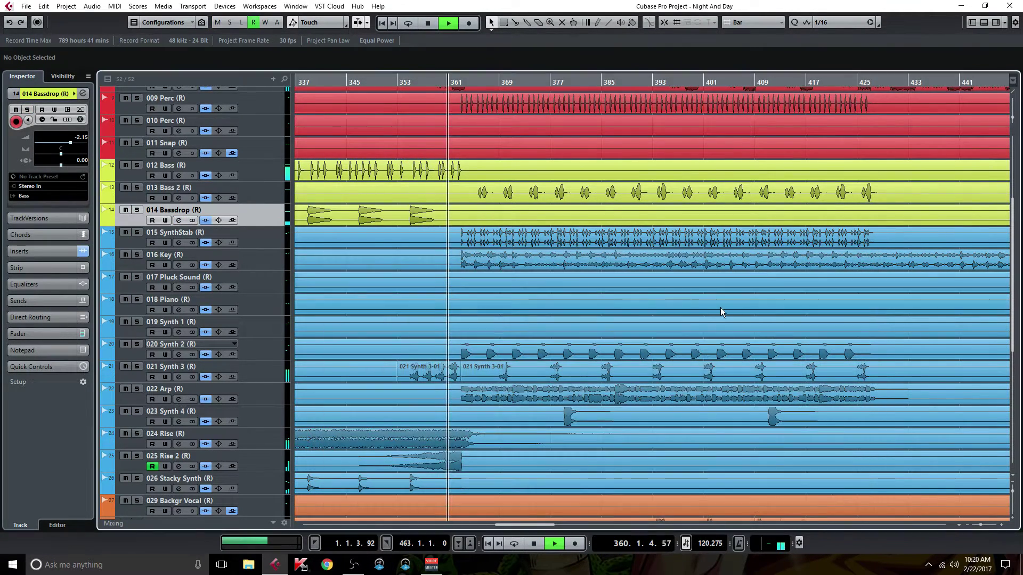
- Solo the Bass group, open its channel settings and compare its inserts bypassed and active
scroll(383, 359, "down", 10)
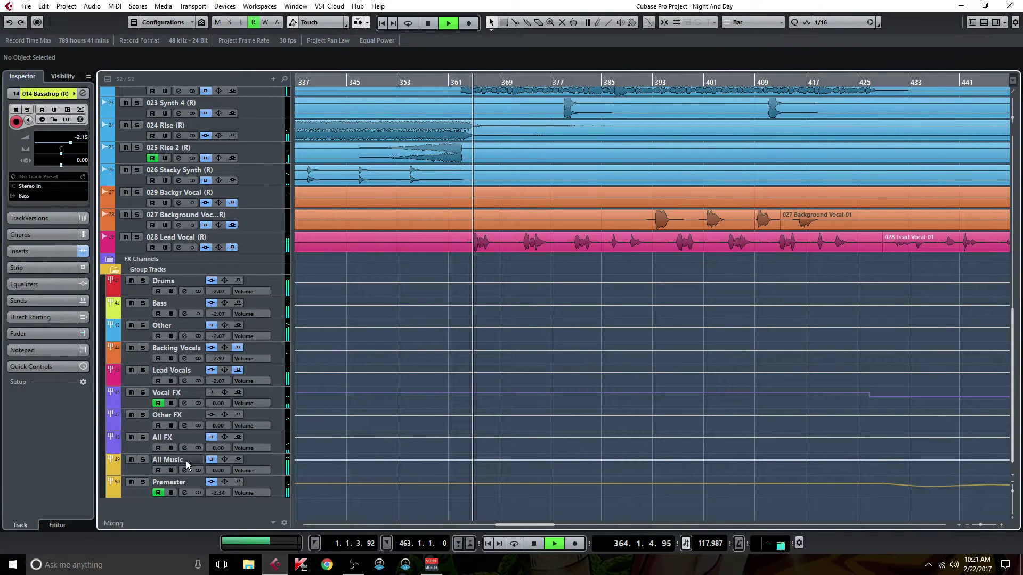
left_click(143, 303)
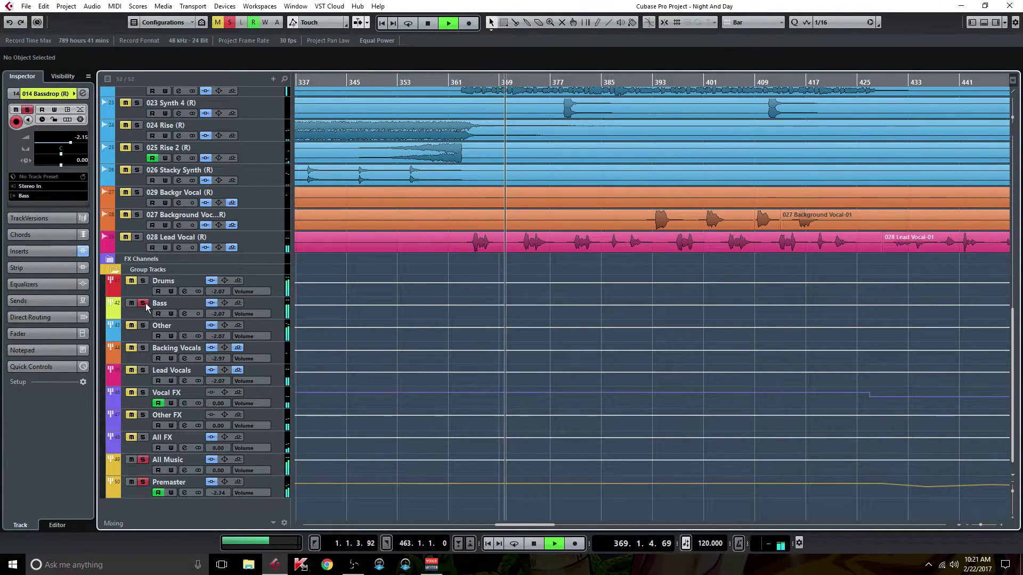
left_click(184, 312)
left_click(324, 293)
scroll(522, 224, "up", 8)
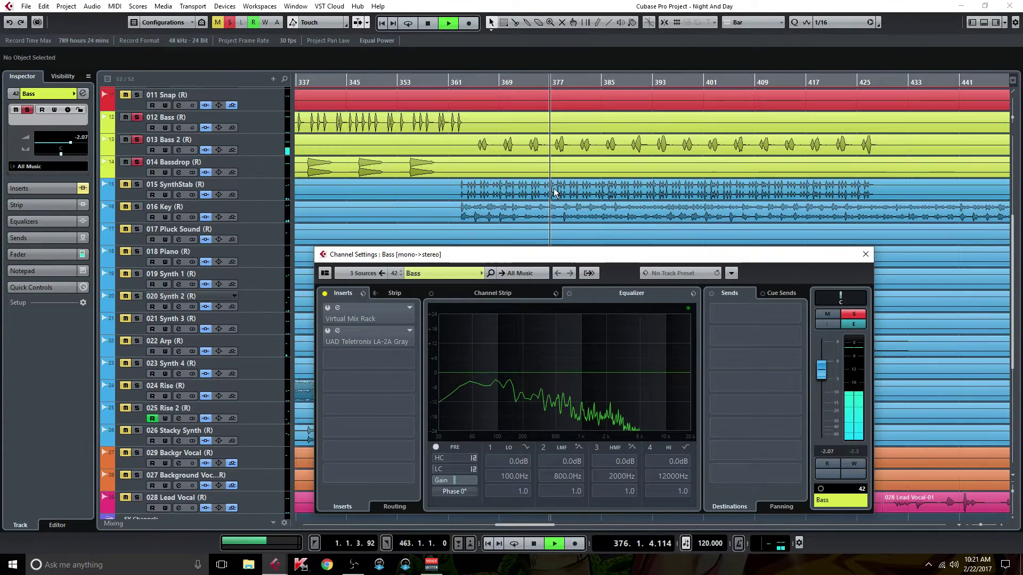
left_click(325, 293)
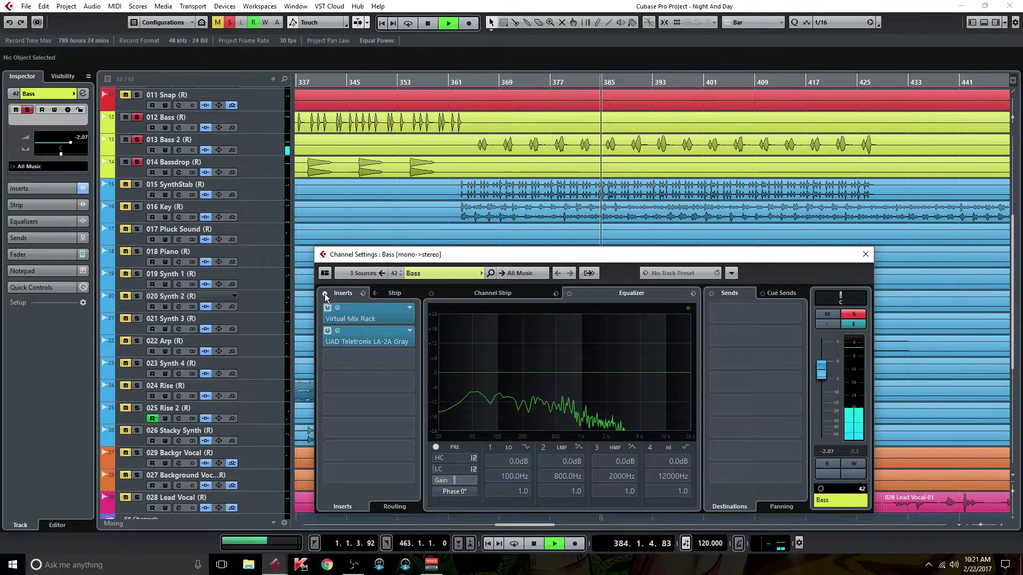
- Unsolo the Bass group, compare its inserts bypassed and active in the full mix, and stop playback
left_click(854, 314)
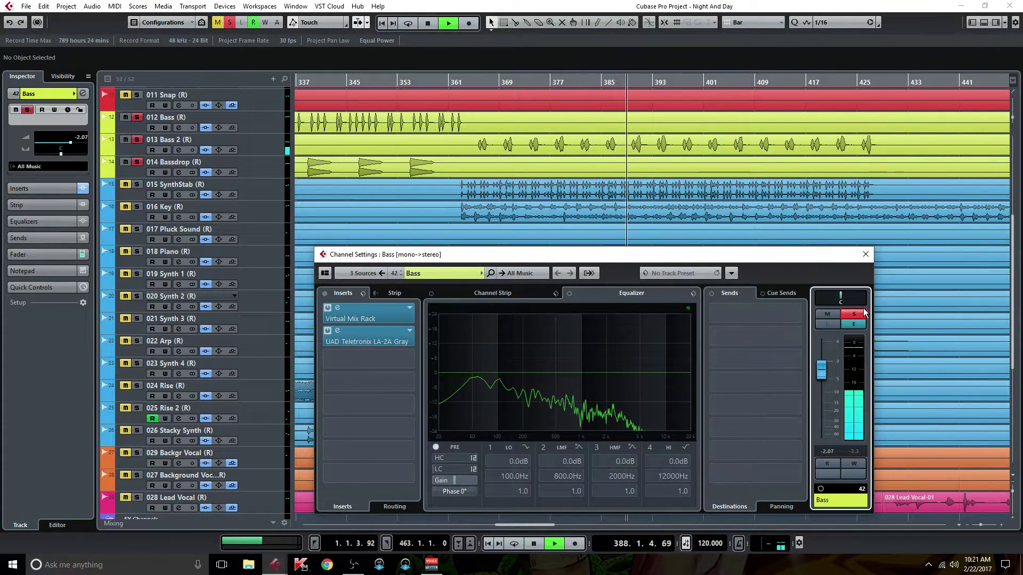
left_click(324, 294)
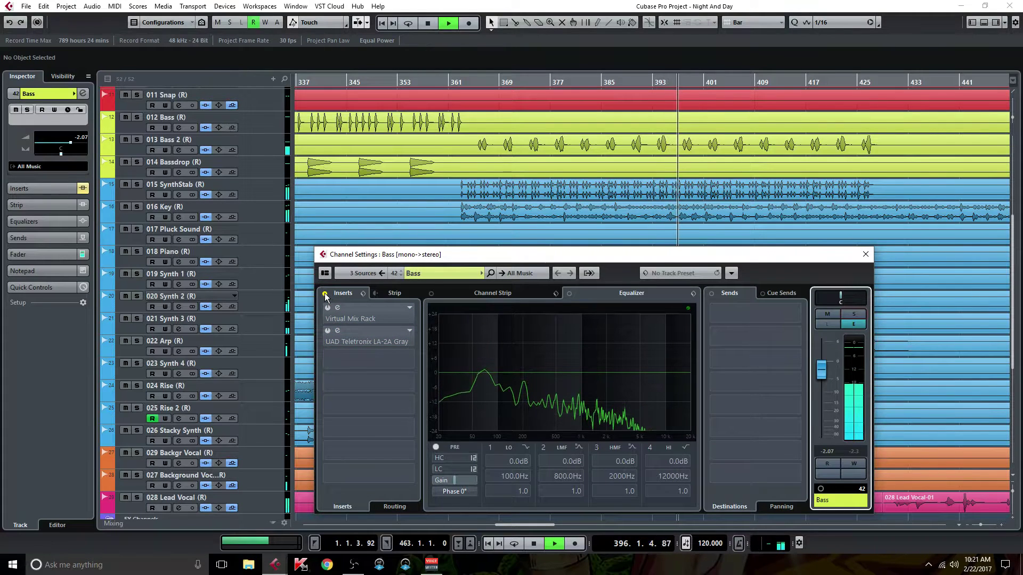
left_click(324, 293)
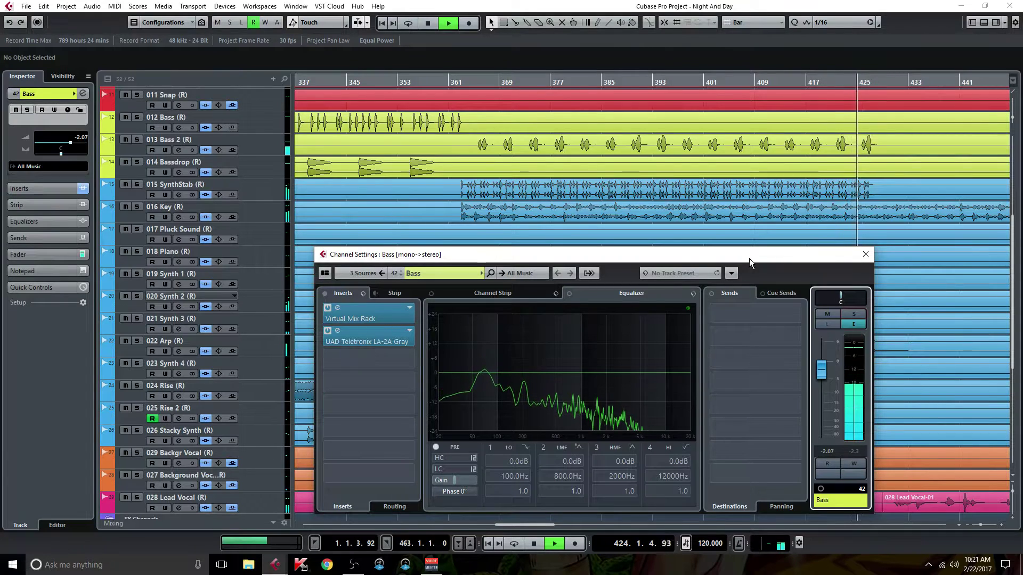
key("space")
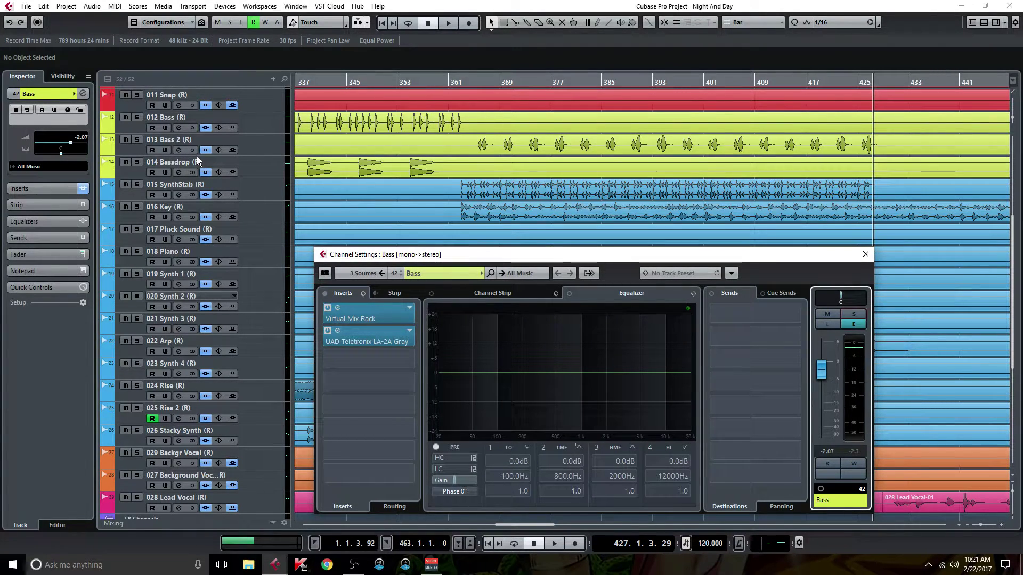
- Examine the modules in the Bass group's Virtual Mix Rack insert and close the plug-in
double_click(360, 315)
left_click_drag(503, 59, 331, 132)
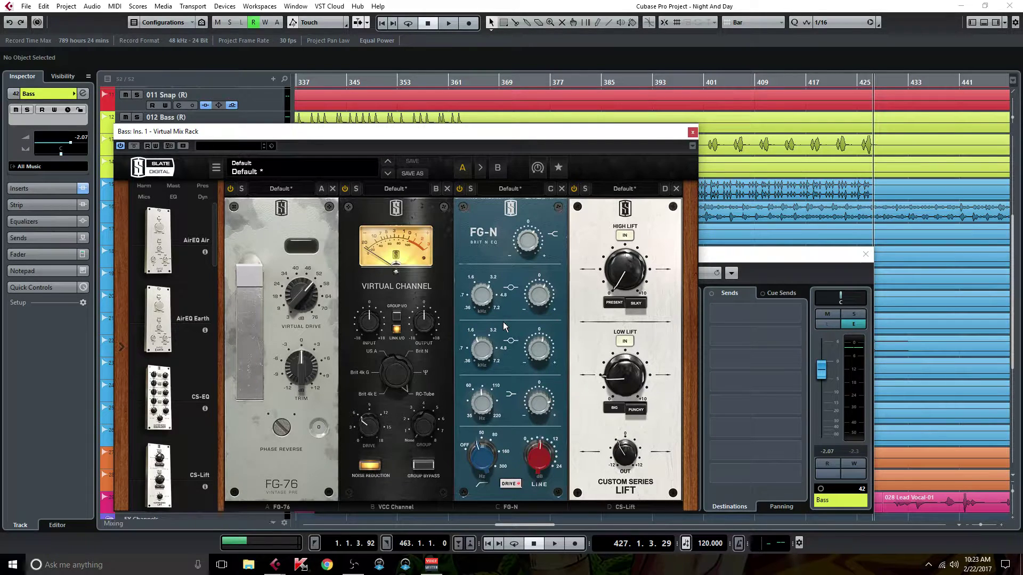
mouse_move(530, 244)
left_click(692, 132)
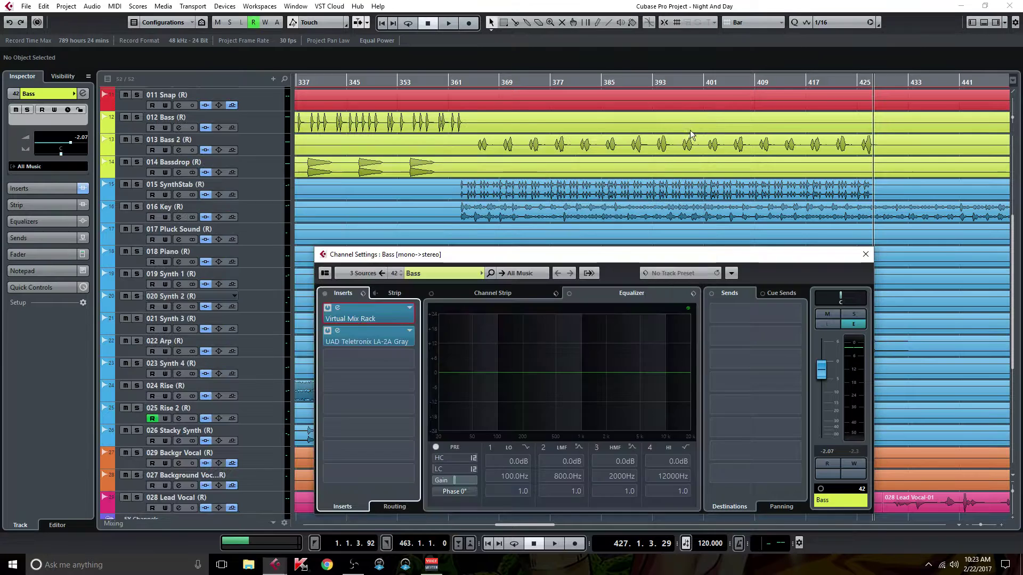
- Examine the Bass group's UAD Teletronix LA-2A Gray compressor with the group's channel settings closed and the plug-in moved clear
left_click(364, 337)
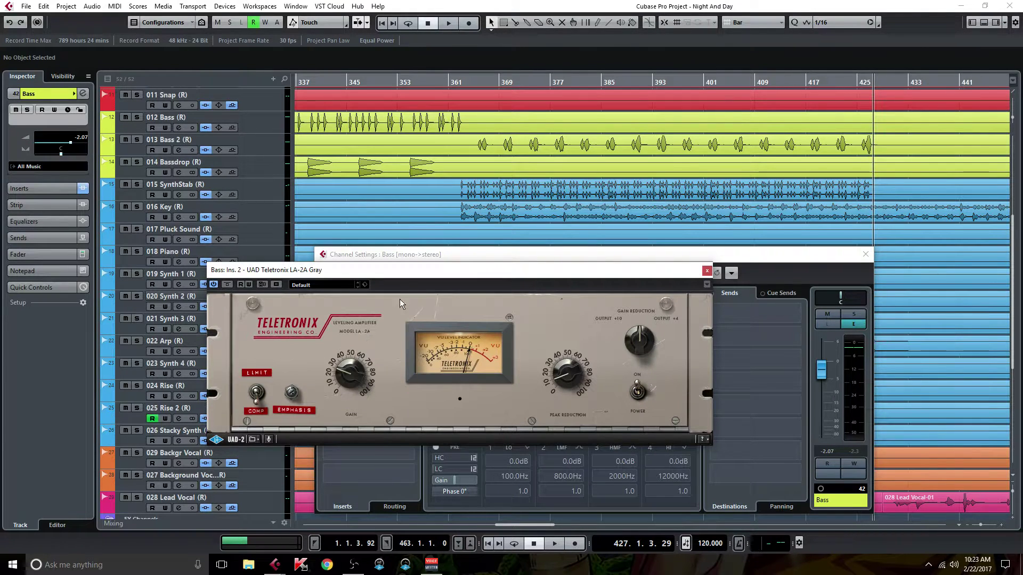
left_click_drag(449, 270, 573, 312)
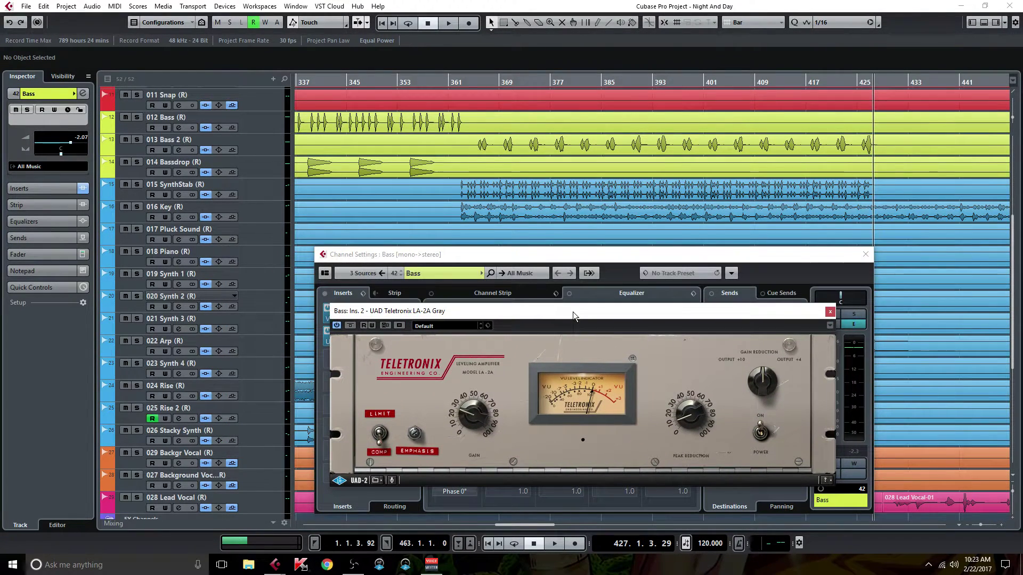
left_click(865, 255)
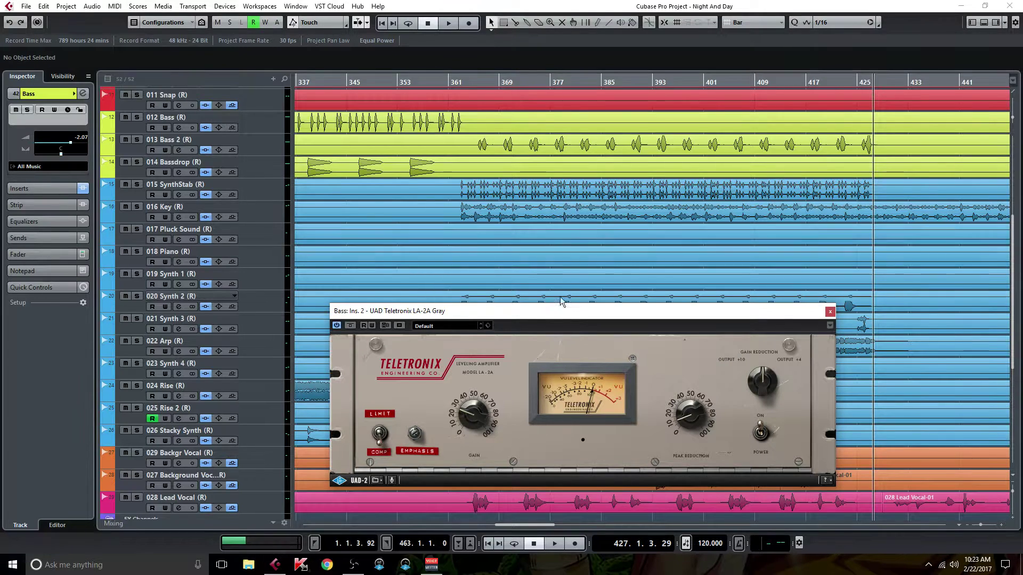
left_click_drag(555, 311, 555, 224)
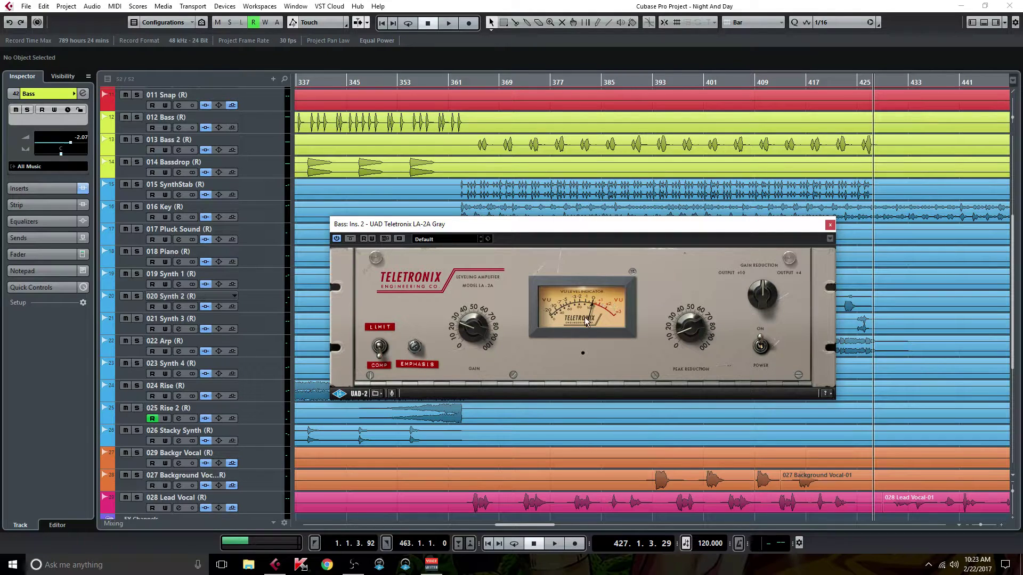
- Close the LA-2A compressor and examine the Virtual Tape Machines insert in the 012 Bass channel settings
left_click_drag(551, 526, 531, 531)
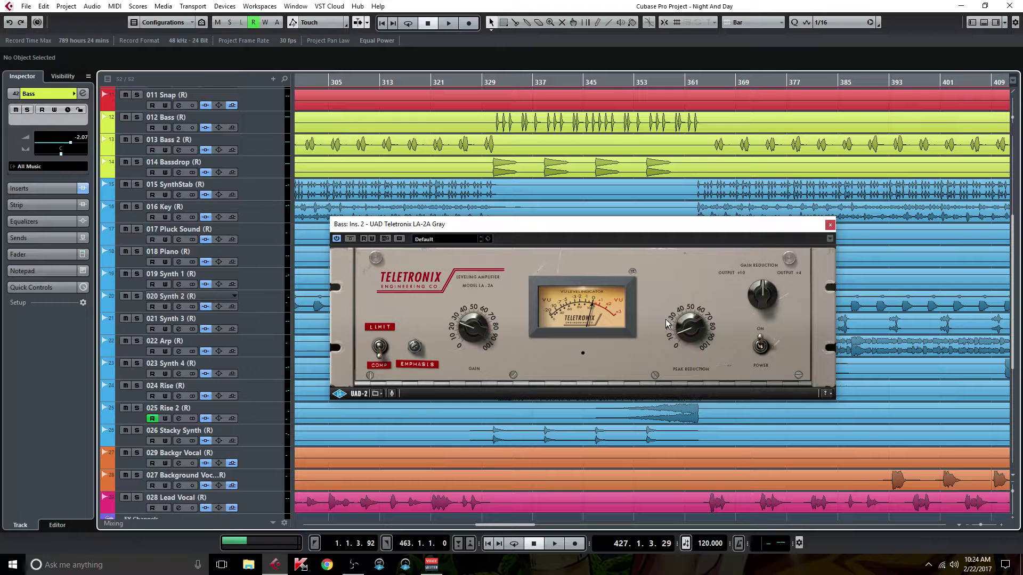
left_click(830, 226)
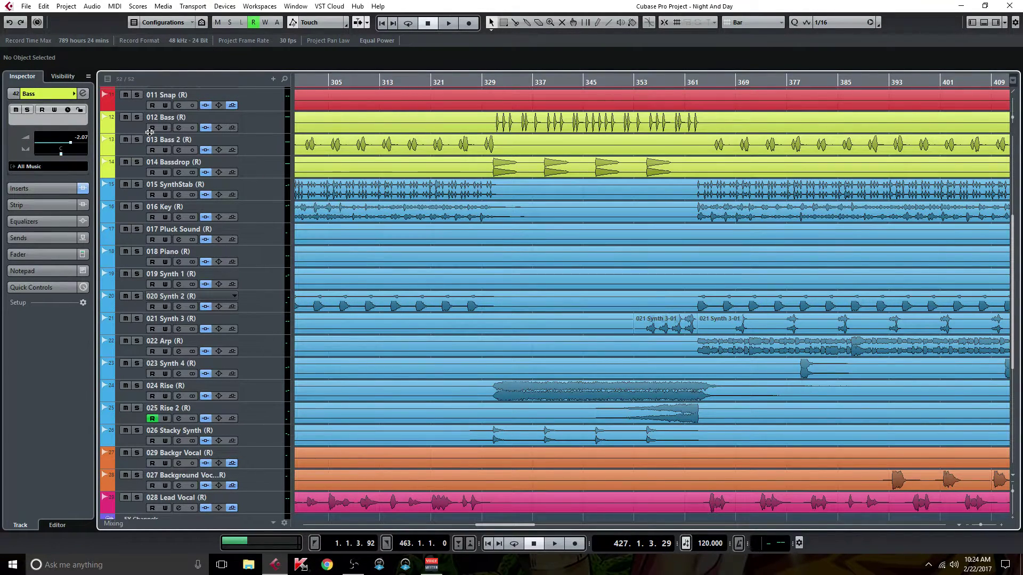
left_click(178, 128)
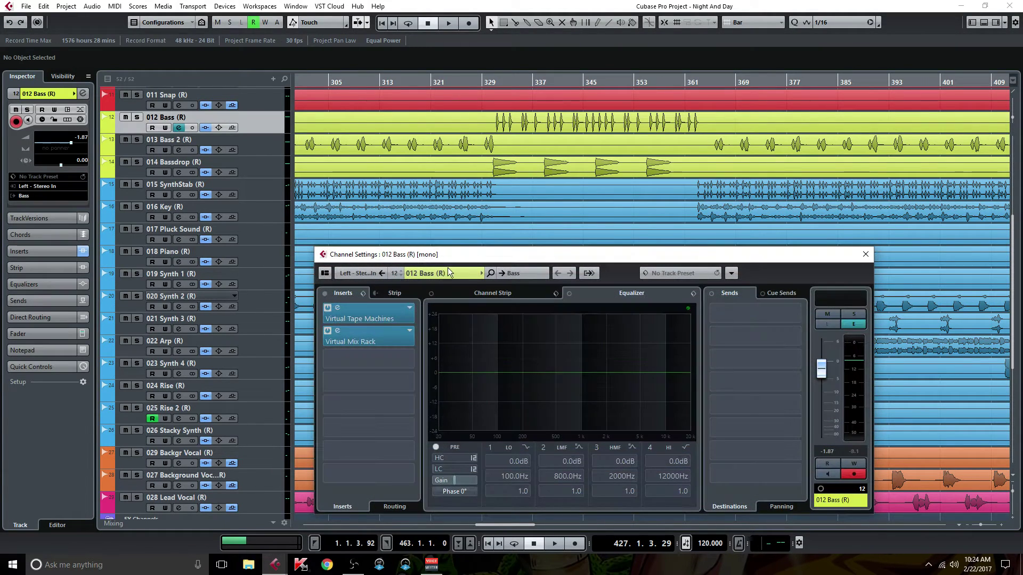
left_click(384, 279)
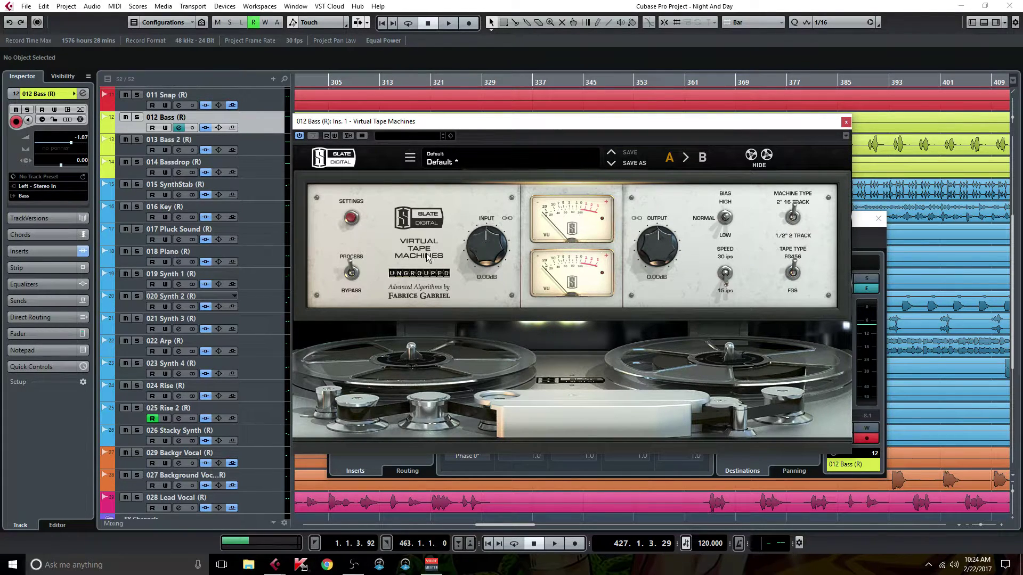
left_click(846, 122)
- Examine the Virtual Mix Rack on 012 Bass, trying a lower FG-116 release before restoring it to 7.00, and close the channel settings
left_click(375, 306)
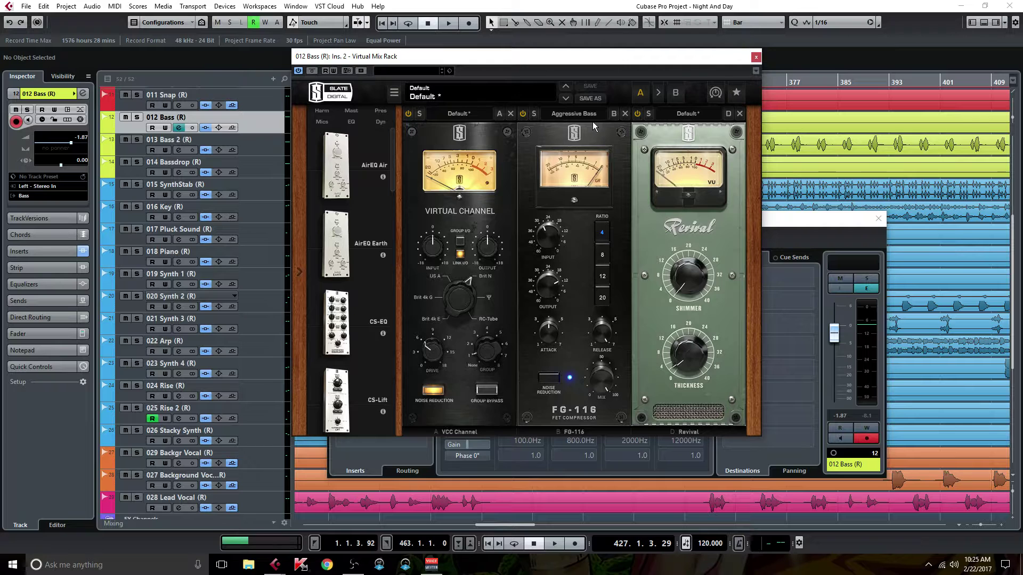
left_click_drag(609, 333, 590, 378)
mouse_move(590, 378)
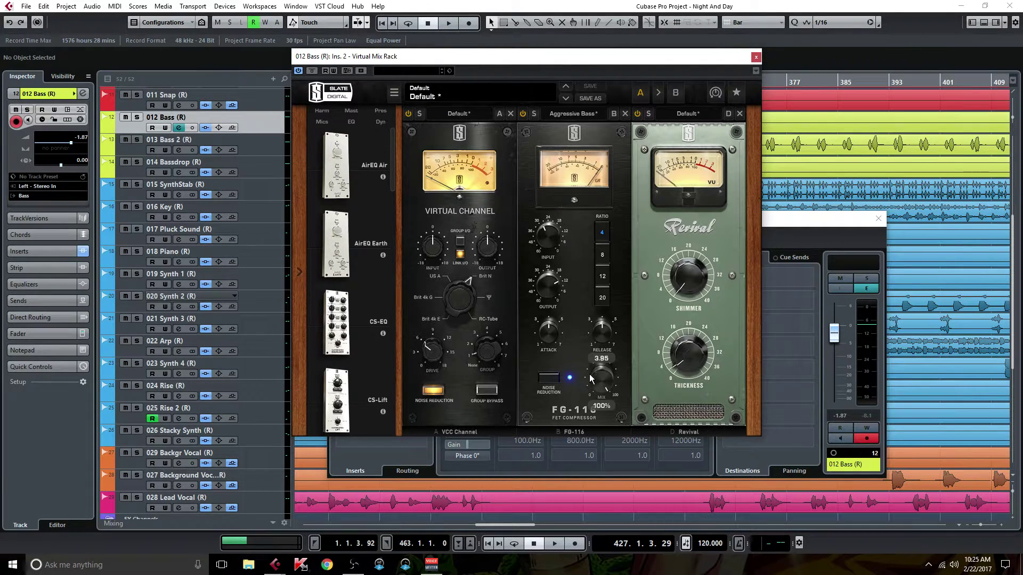
left_click_drag(602, 341, 602, 308)
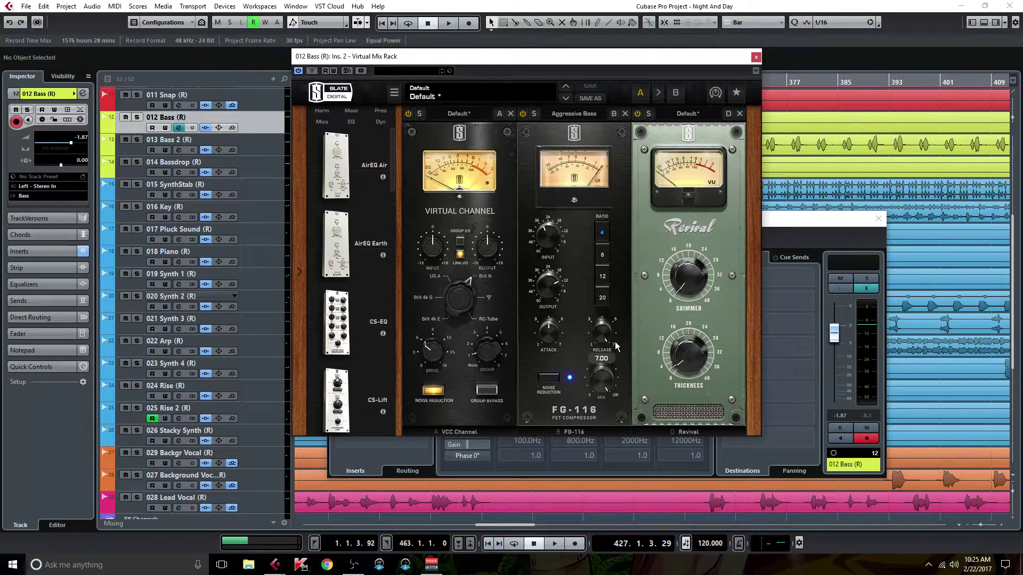
mouse_move(609, 377)
mouse_move(689, 352)
left_click(756, 57)
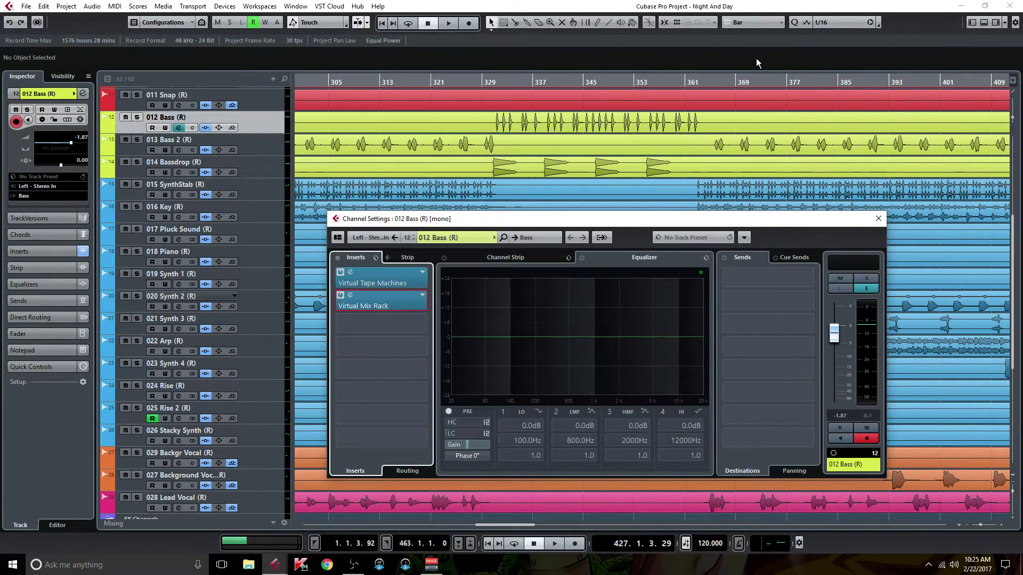
left_click(878, 218)
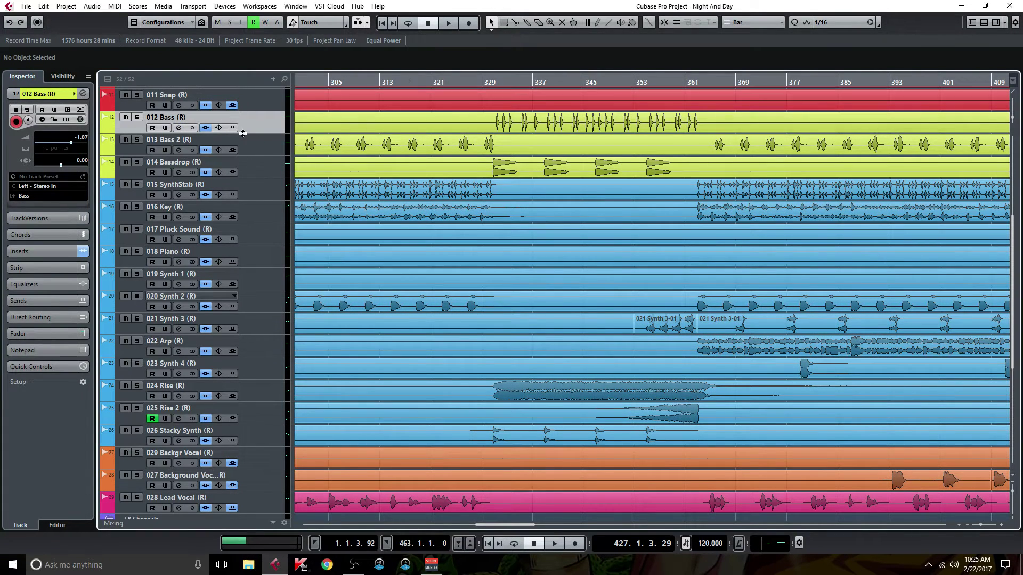
- Open the channel settings of 013 Bass 2 and examine its Virtual Tape Machines insert
left_click(178, 150)
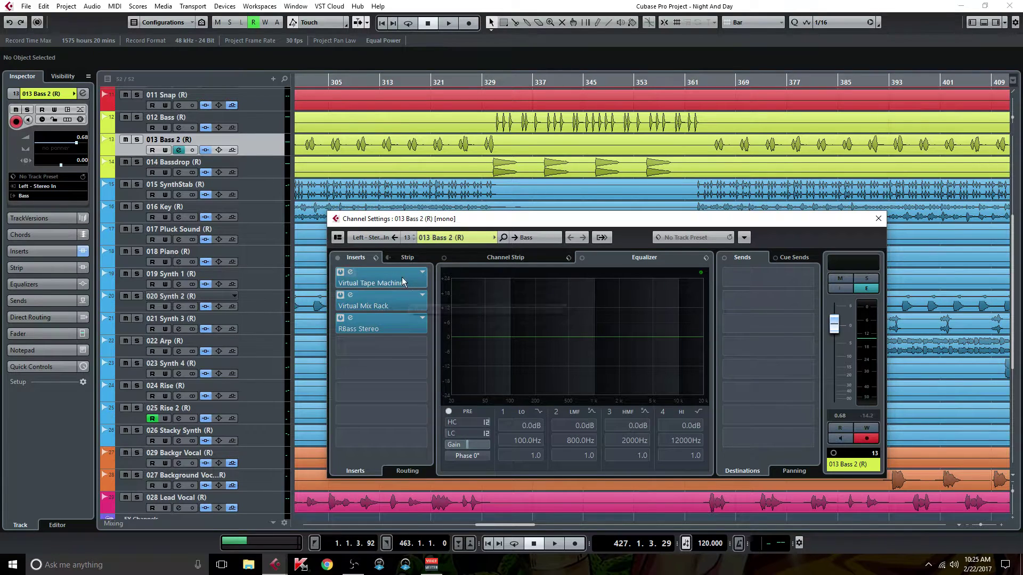
double_click(376, 280)
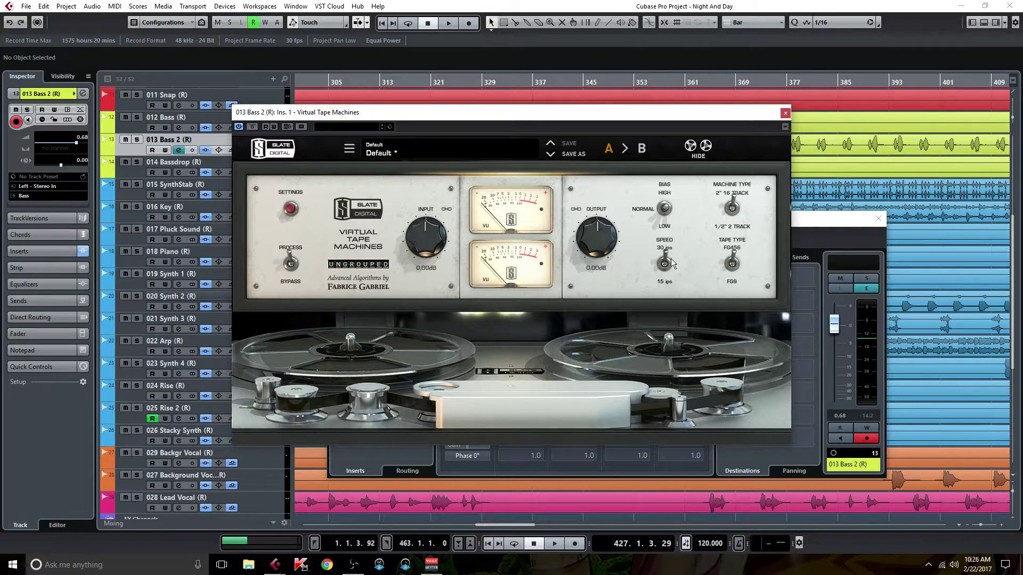
left_click(785, 114)
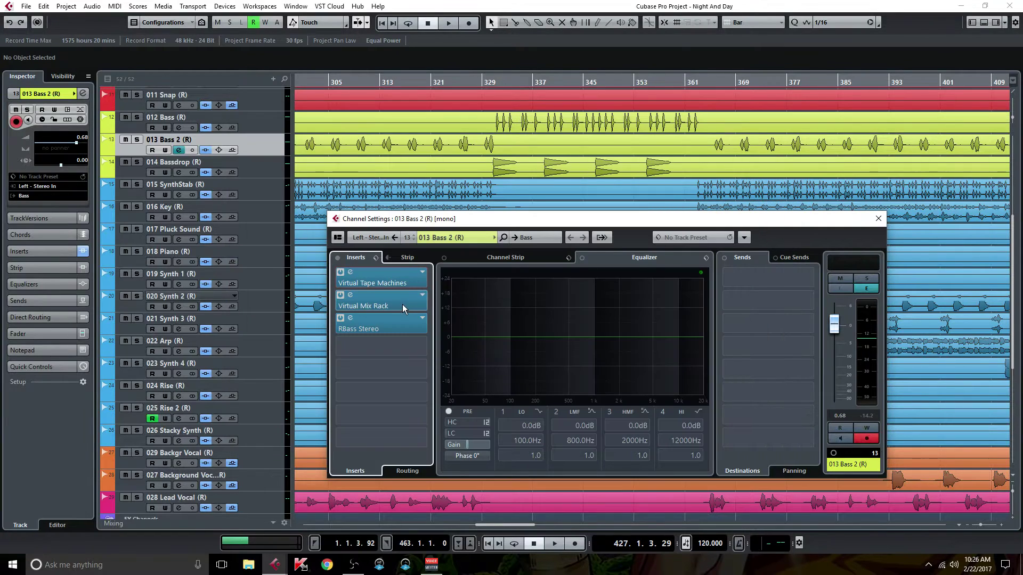
- Examine the Virtual Mix Rack and RBass Stereo inserts on 013 Bass 2 and close its channel settings
left_click(402, 305)
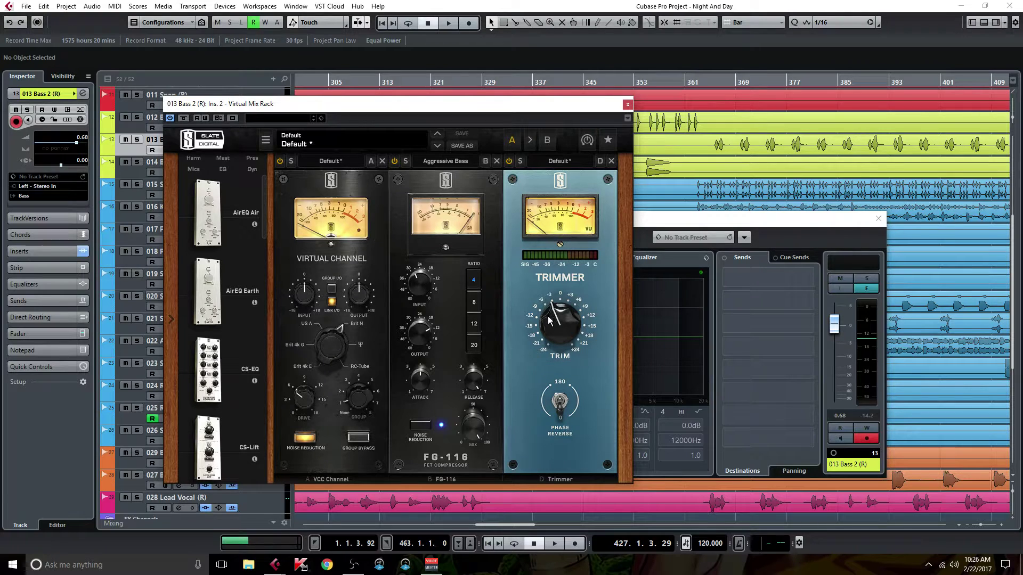
left_click(628, 106)
left_click(380, 327)
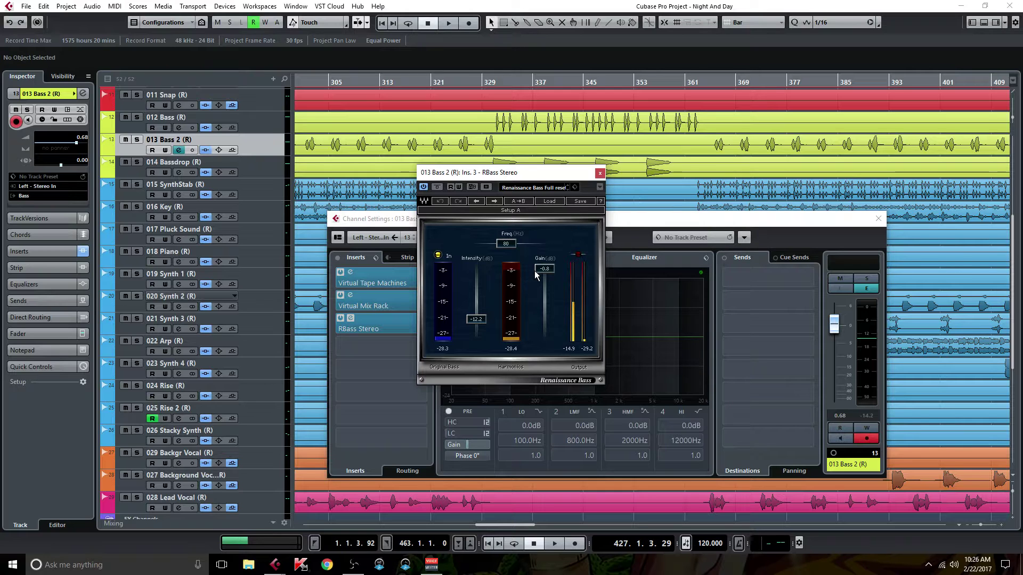
left_click(601, 173)
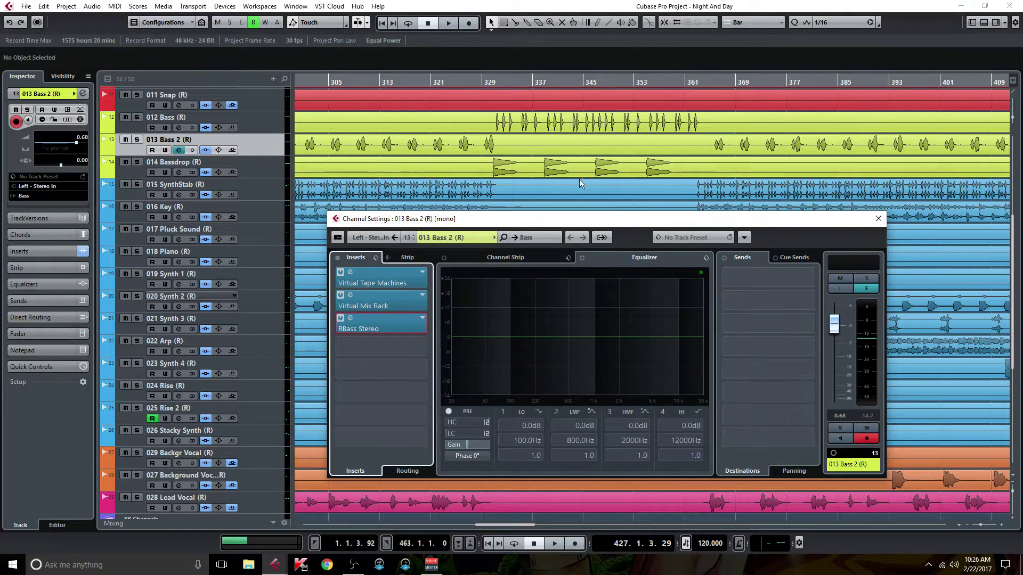
left_click(204, 140)
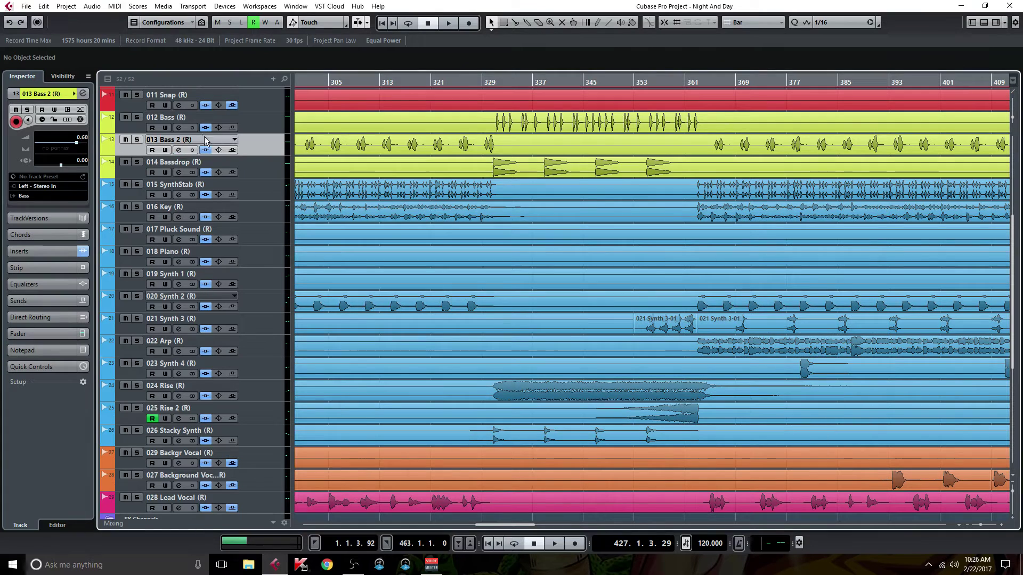
- Examine the Virtual Tape Machines insert on 014 Bassdrop, including its noise reduction and calibration settings
left_click(180, 173)
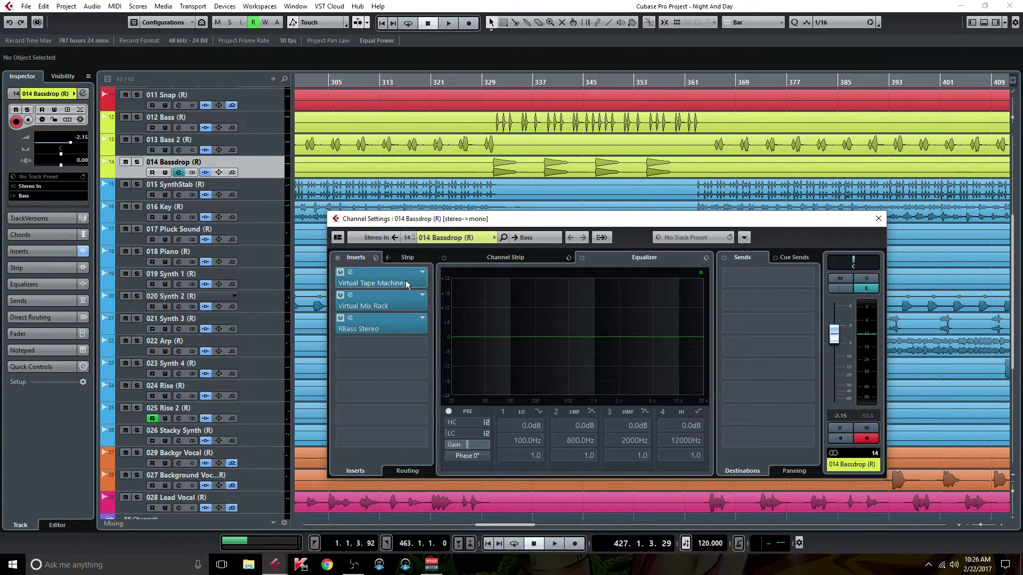
left_click(381, 283)
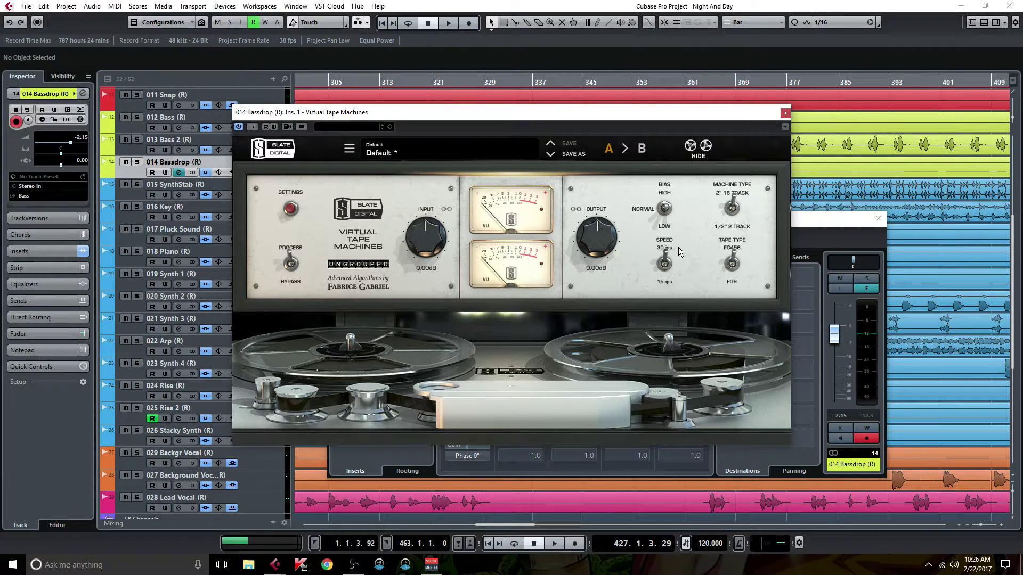
left_click(290, 209)
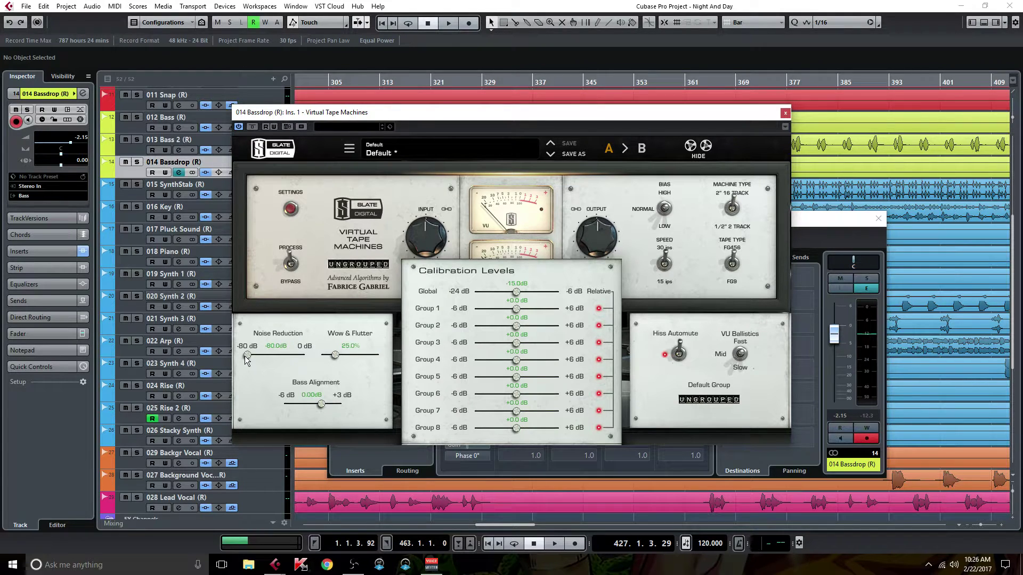
left_click(291, 210)
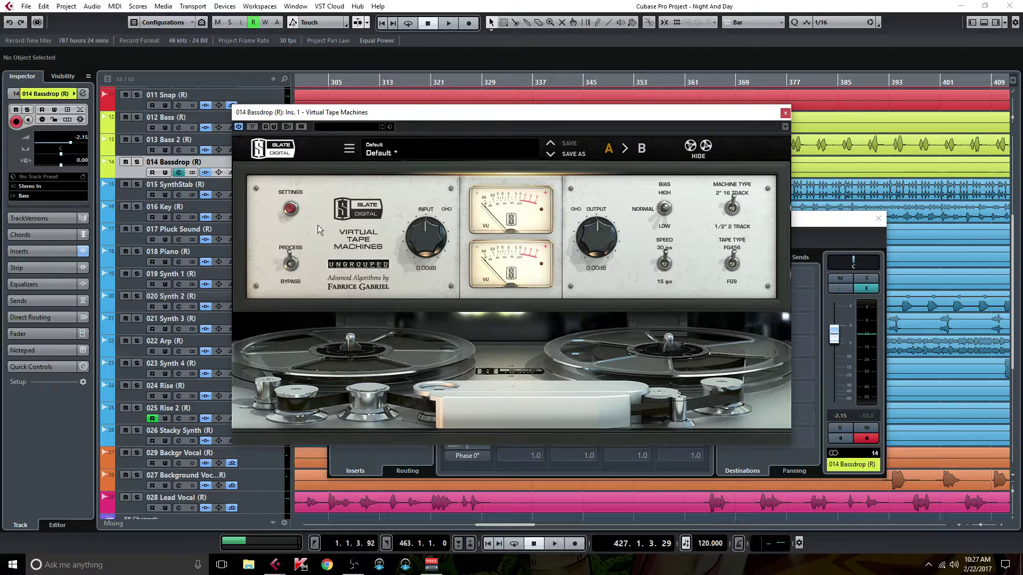
left_click(786, 113)
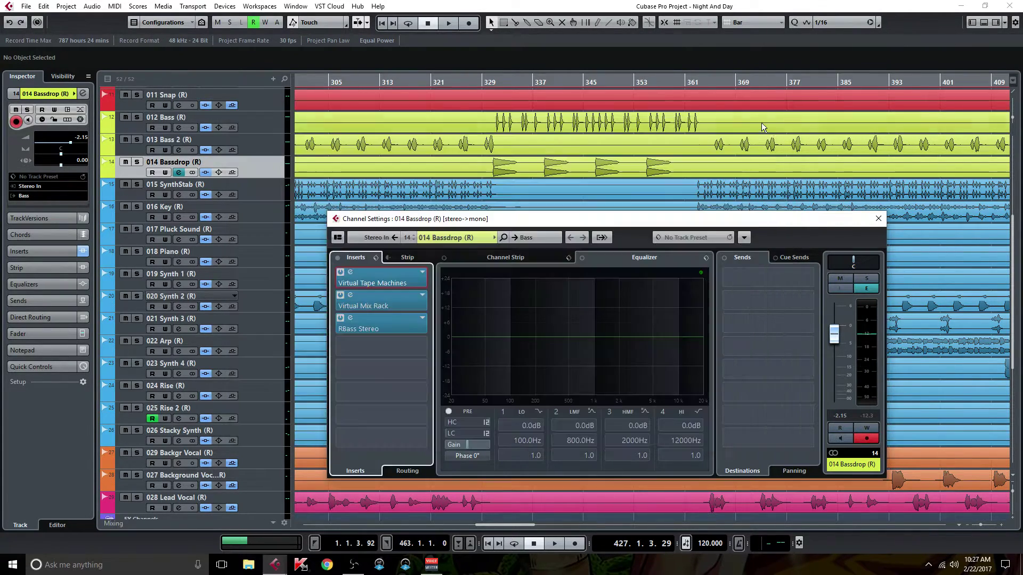
- Examine the FG-73, Virtual Channel, Custom Series Equalizer and Revival modules in the 014 Bassdrop Virtual Mix Rack and close the channel settings
left_click(373, 303)
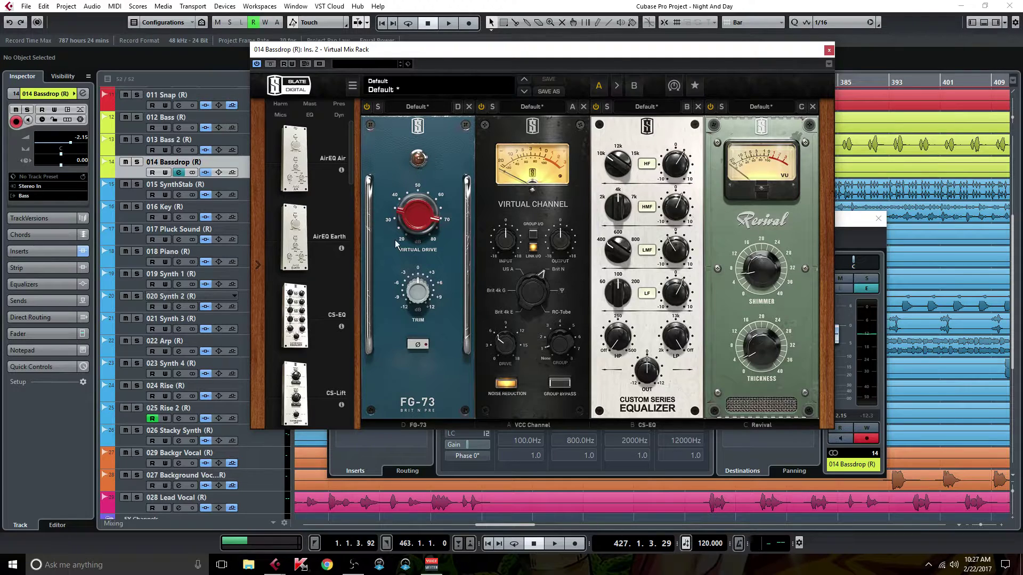
mouse_move(431, 216)
mouse_move(616, 349)
mouse_move(622, 282)
mouse_move(679, 293)
mouse_move(613, 247)
mouse_move(674, 250)
mouse_move(673, 211)
mouse_move(746, 273)
left_click(829, 51)
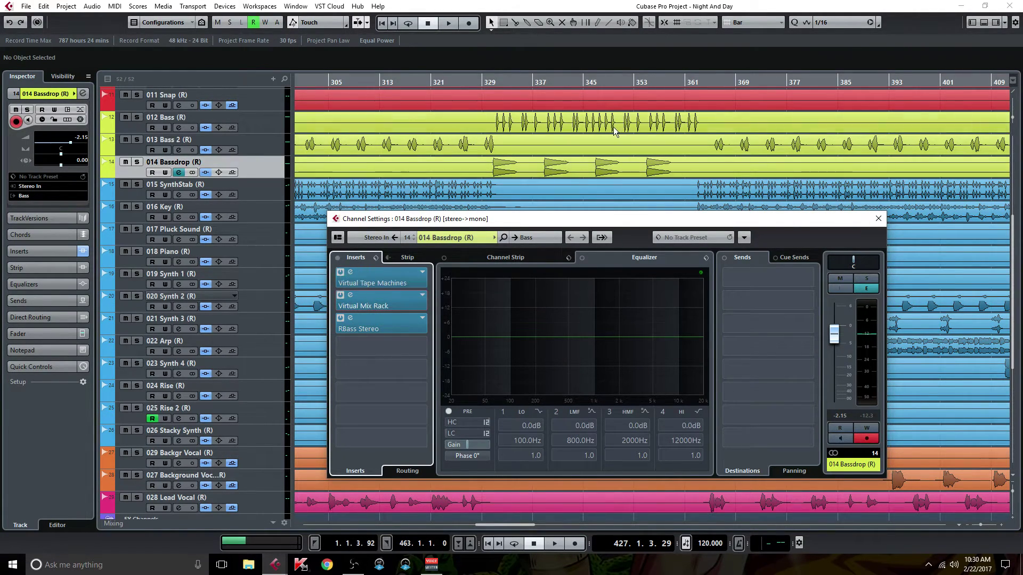
left_click(878, 219)
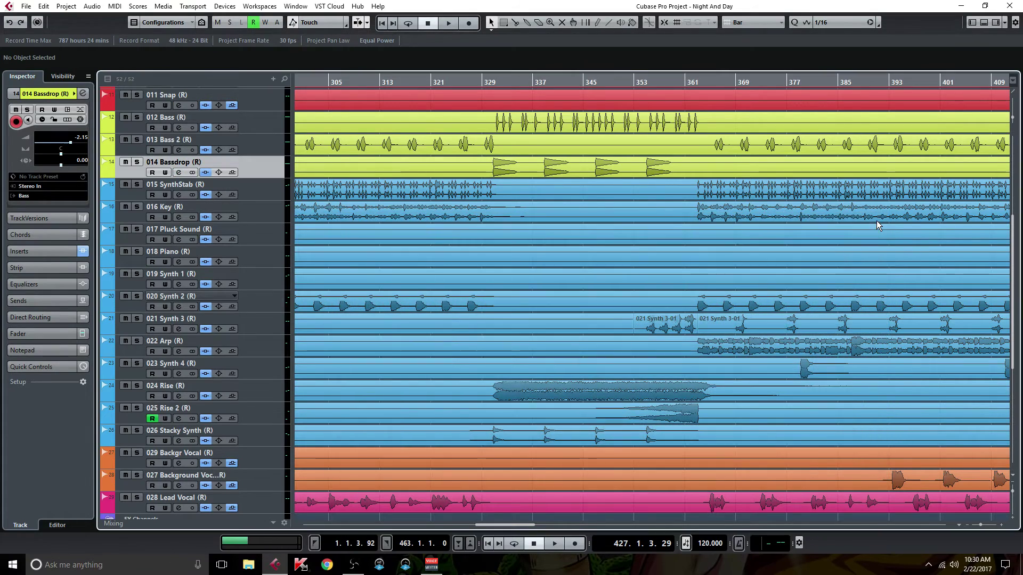